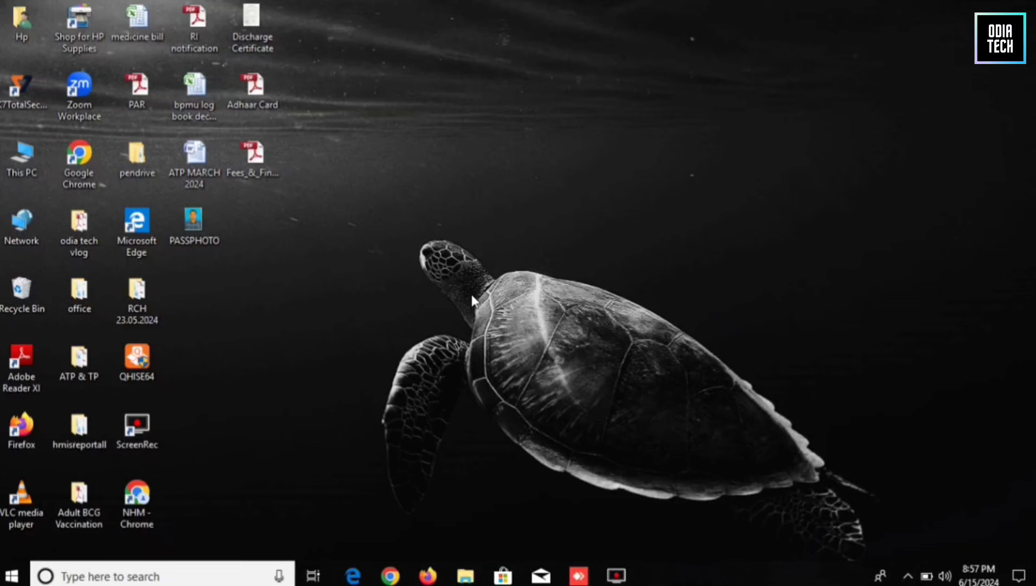
# Search Google in Firefox for 'birth death odisha' using the suggestion list.
pyautogui.click(427, 575)
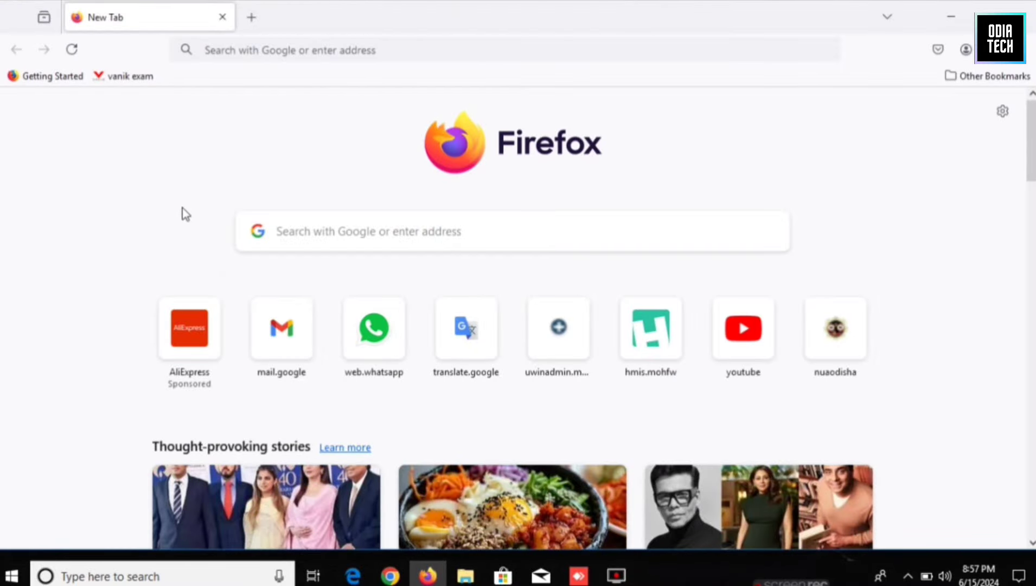
pyautogui.click(305, 237)
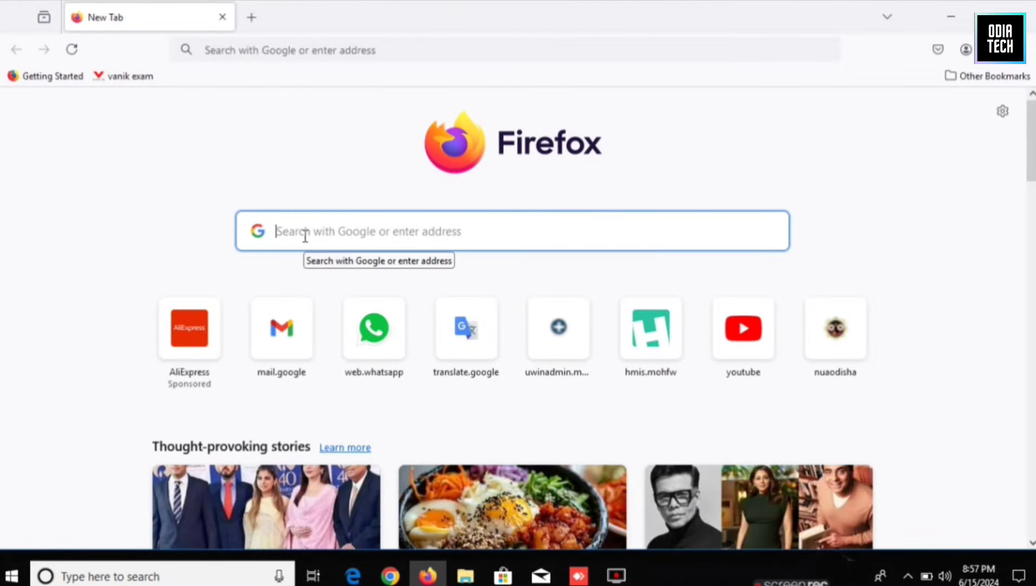
pyautogui.write('birth death')
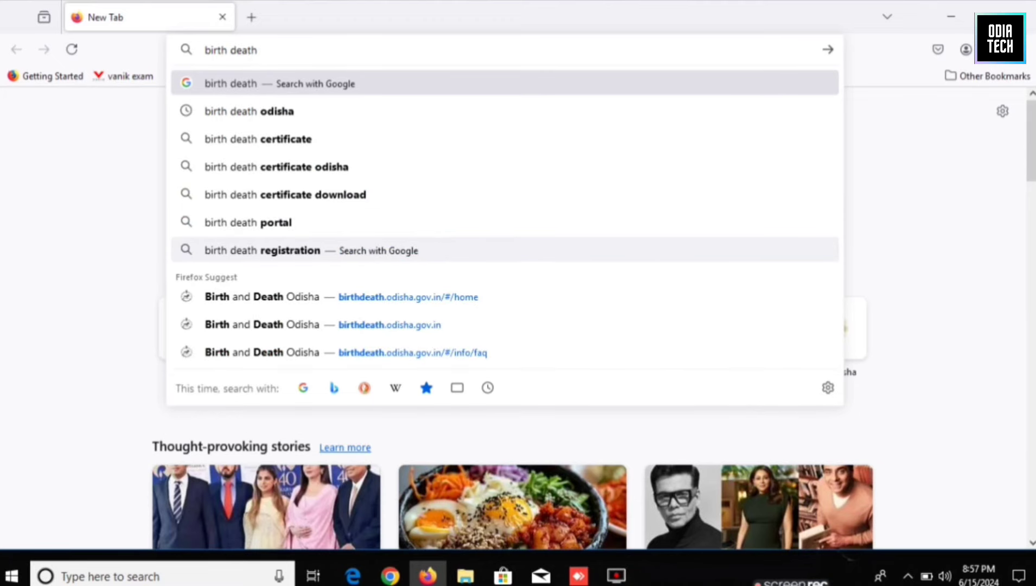
pyautogui.click(250, 115)
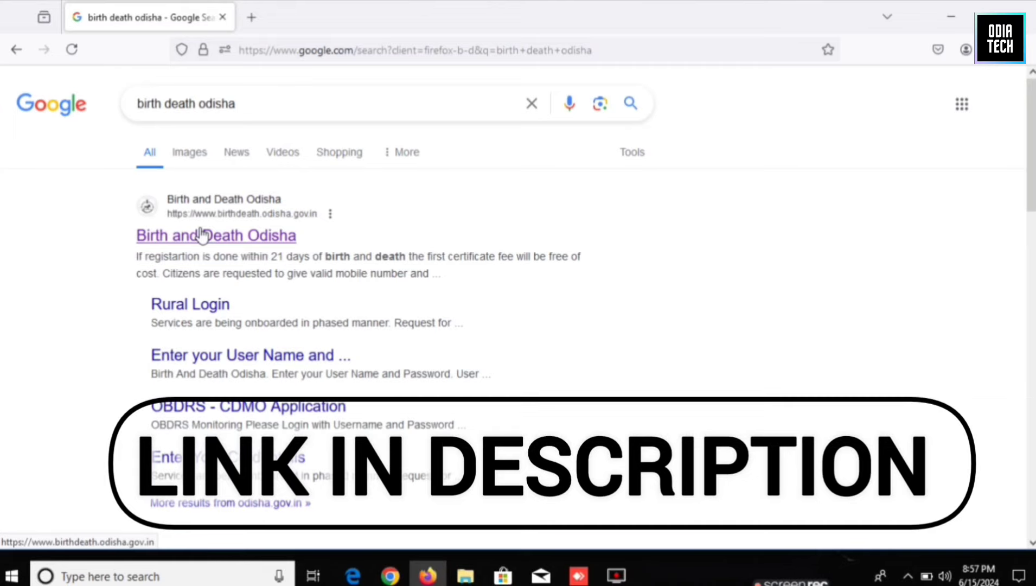
# Open the official Birth and Death Odisha site and choose Urban, Koraput Municipal Council as location.
pyautogui.click(183, 242)
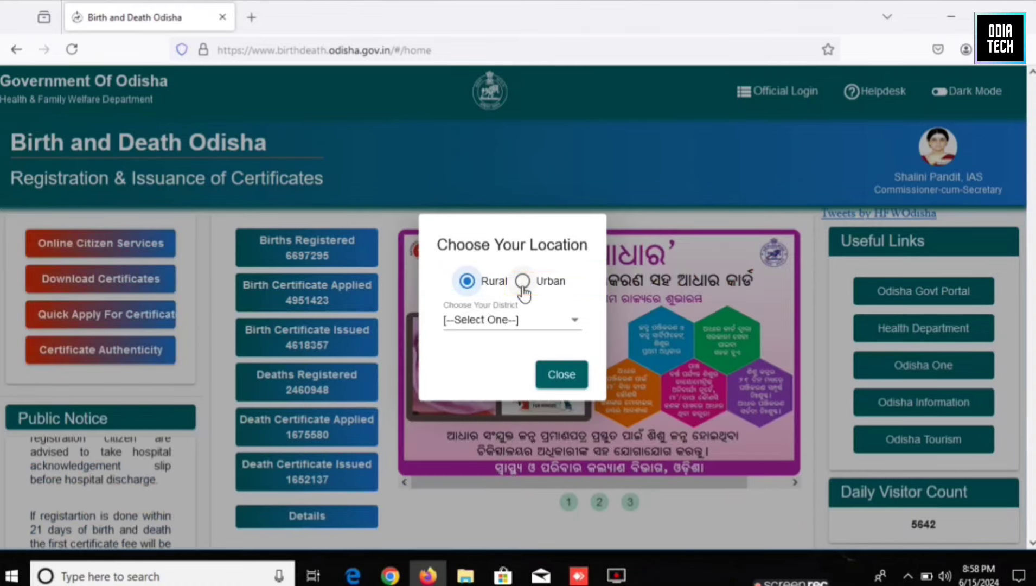
pyautogui.click(524, 281)
pyautogui.click(564, 320)
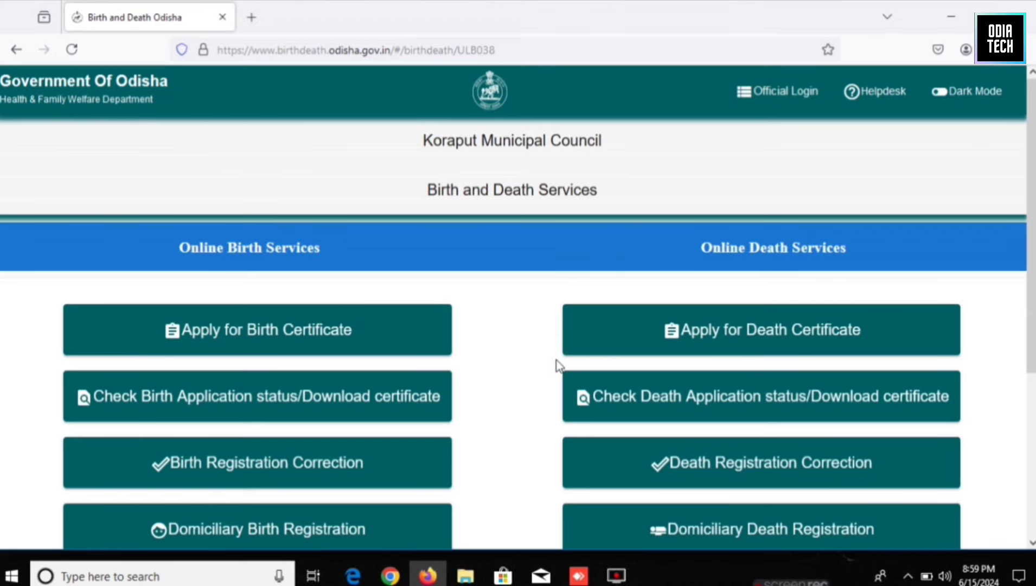
# Browse Koraput's services list and choose Apply for Birth Certificate.
pyautogui.scroll(-2, 474, 299)
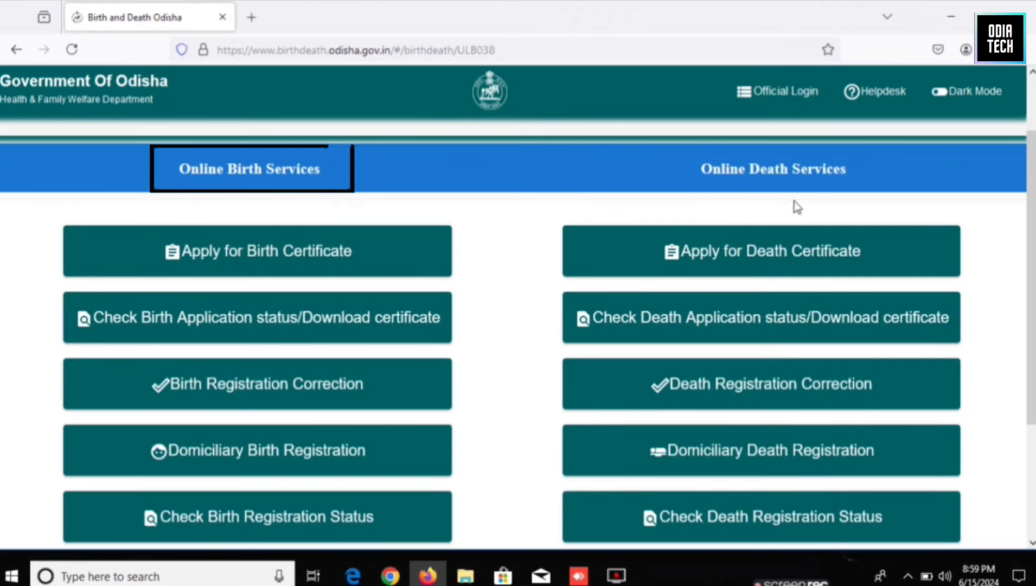
pyautogui.scroll(-2, 798, 342)
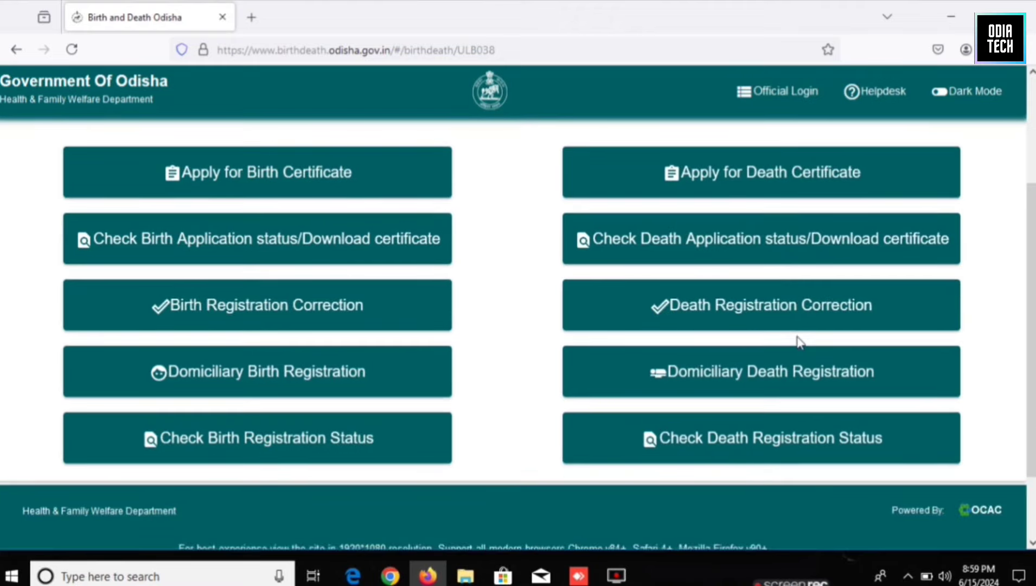
pyautogui.scroll(4, 675, 312)
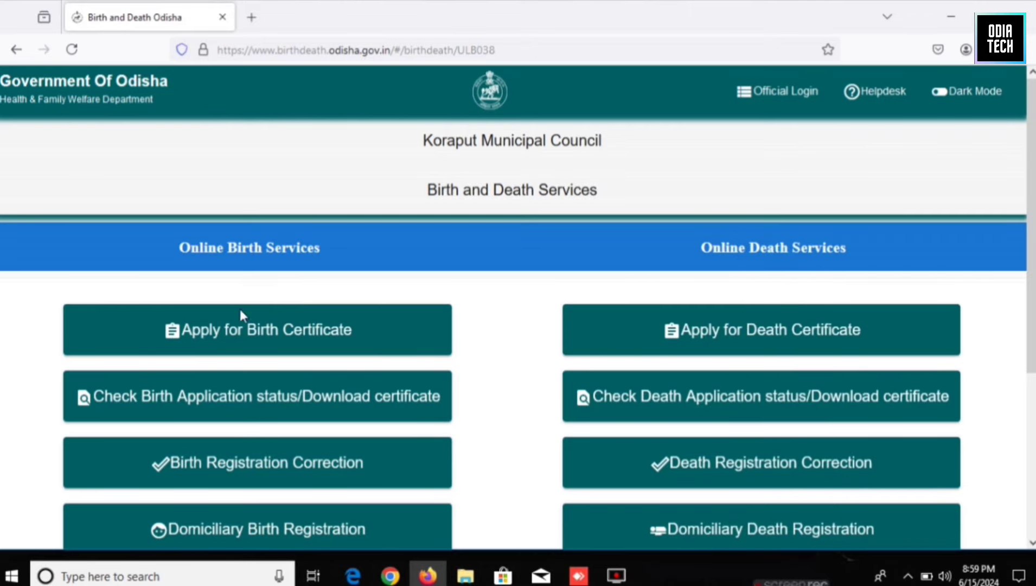
pyautogui.click(232, 338)
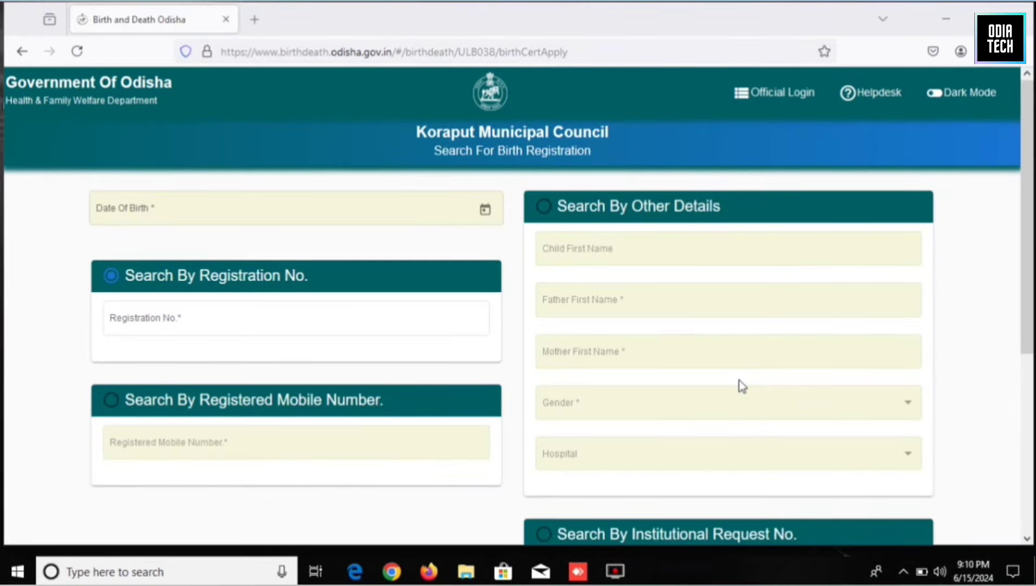
# Set date of birth 21/02/2024 and search by the parent's registered mobile number.
pyautogui.click(196, 208)
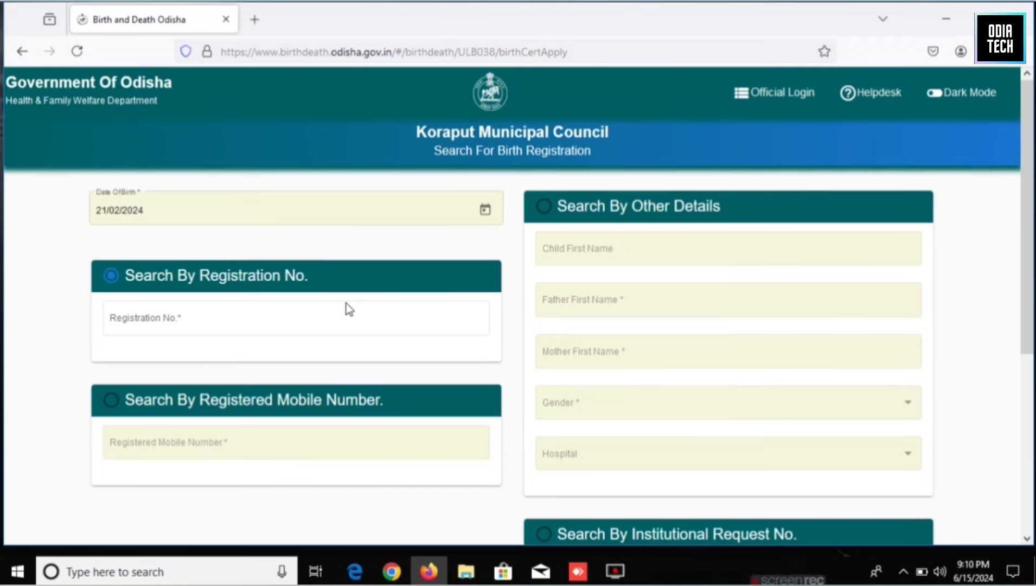
pyautogui.scroll(-2, 507, 423)
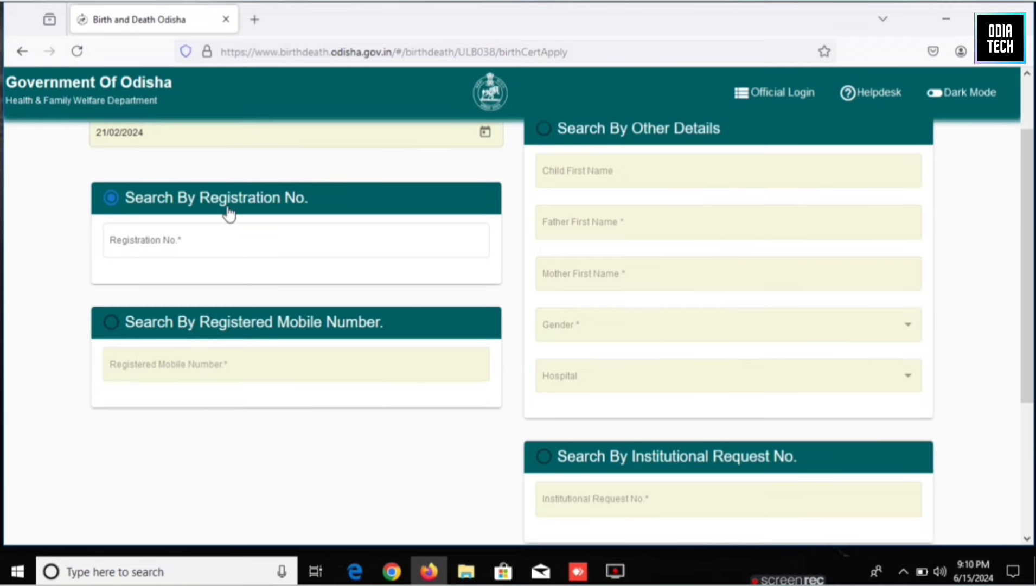
pyautogui.click(181, 240)
pyautogui.scroll(2, 649, 287)
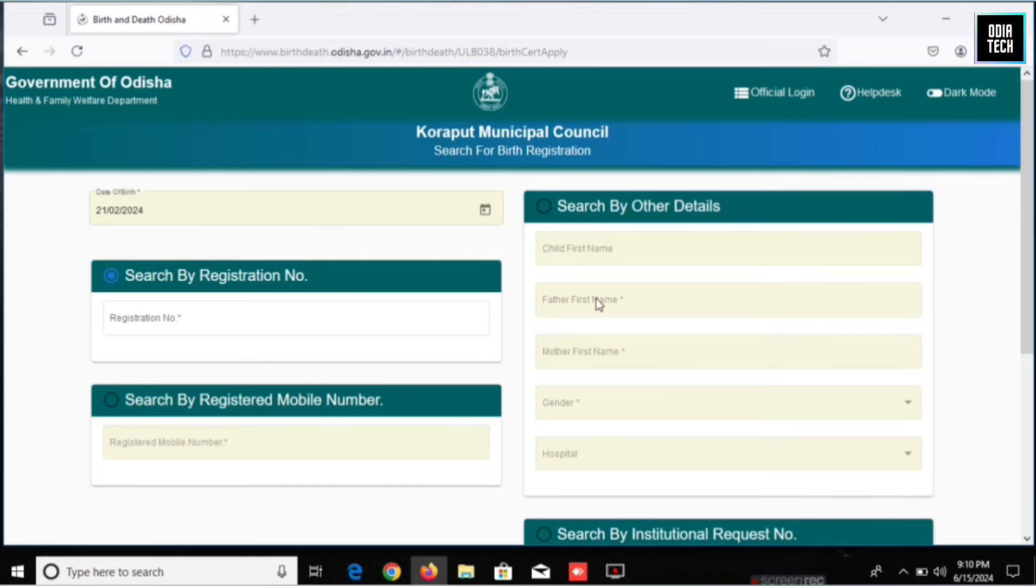
pyautogui.scroll(-2, 612, 357)
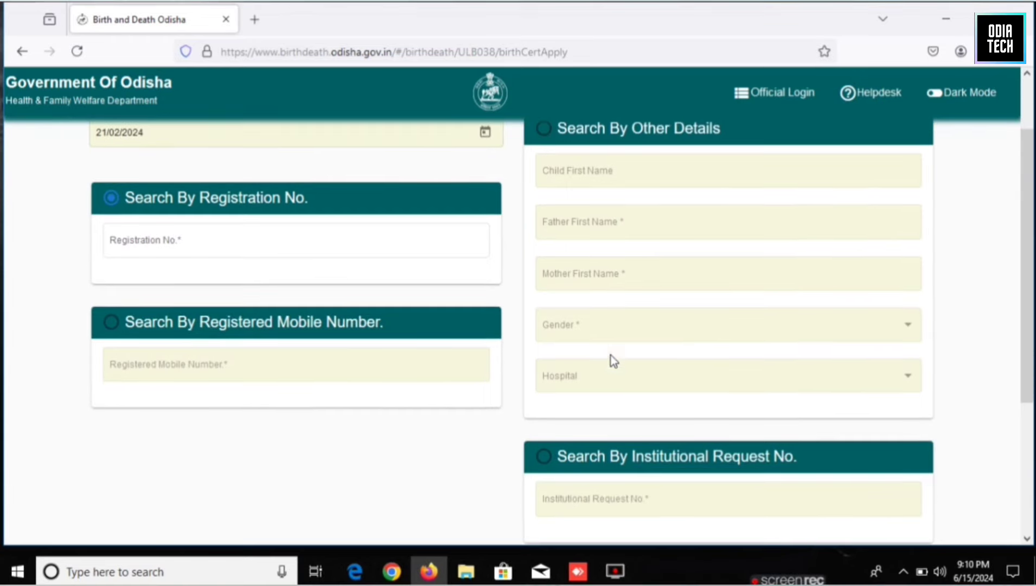
pyautogui.scroll(-2, 581, 359)
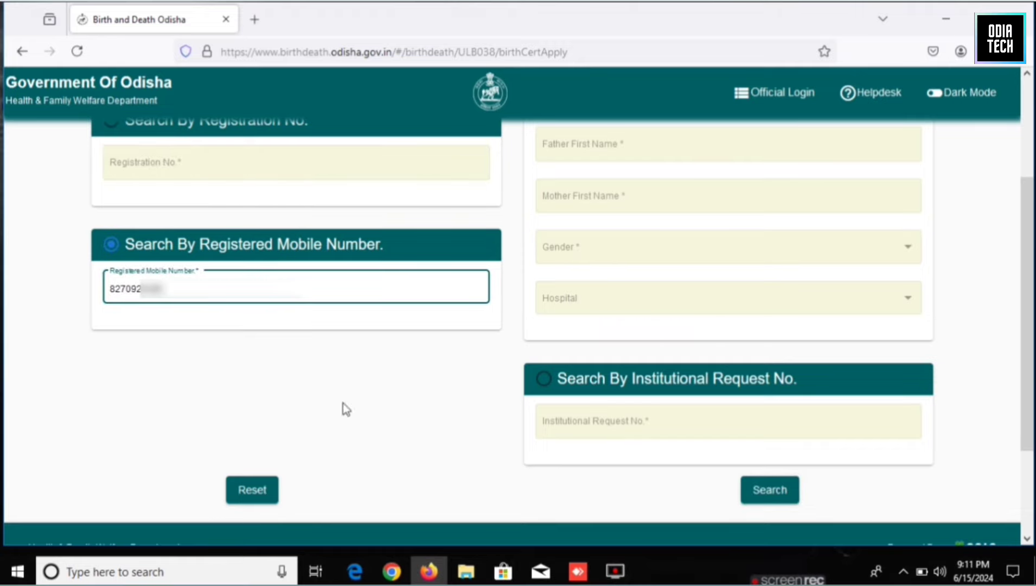
# Run the search to list the single registered female birth record with zero applications.
pyautogui.click(757, 495)
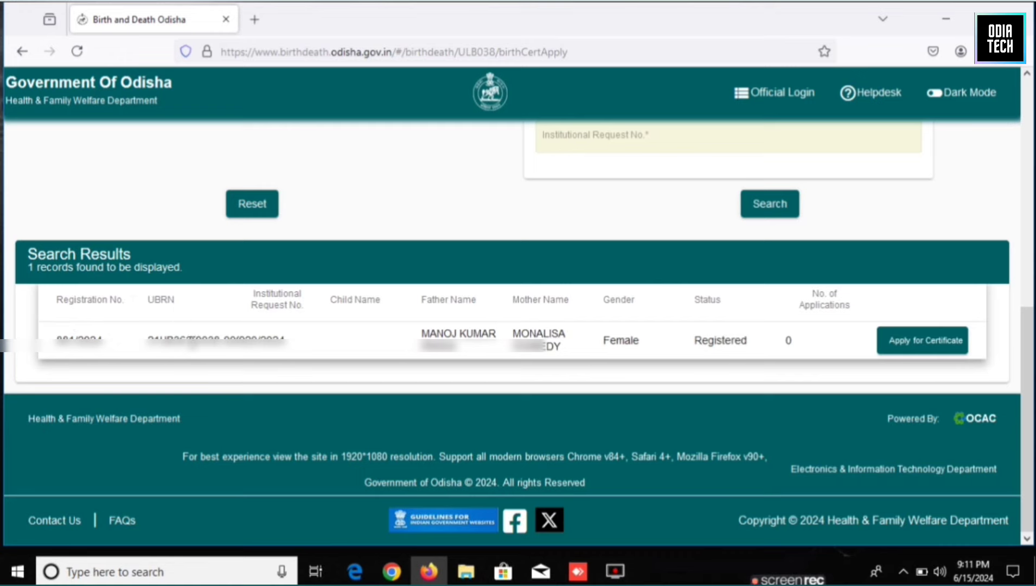
# Apply for a certificate on the found record and review the prefilled application form.
pyautogui.click(916, 353)
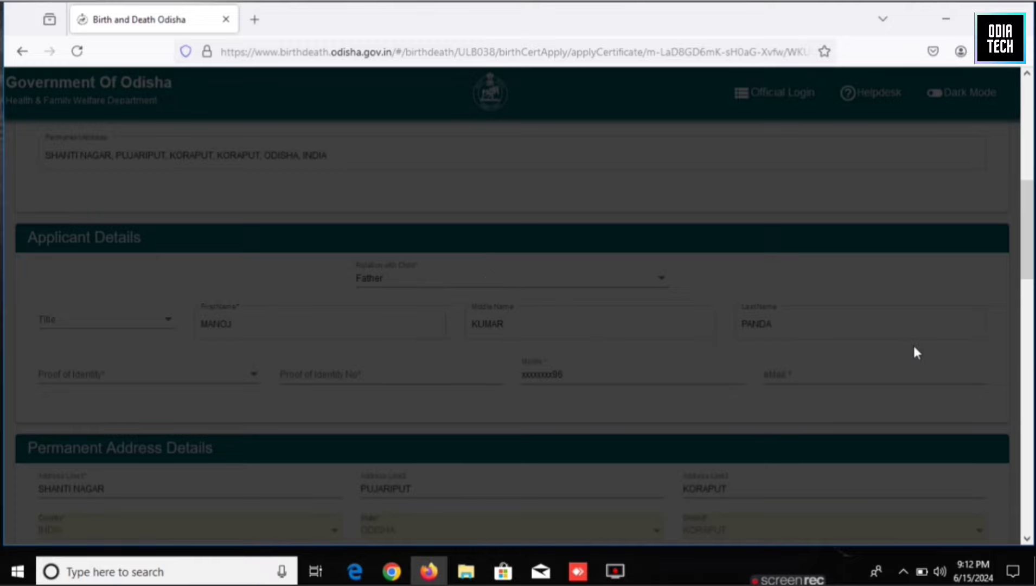
pyautogui.scroll(6, 915, 344)
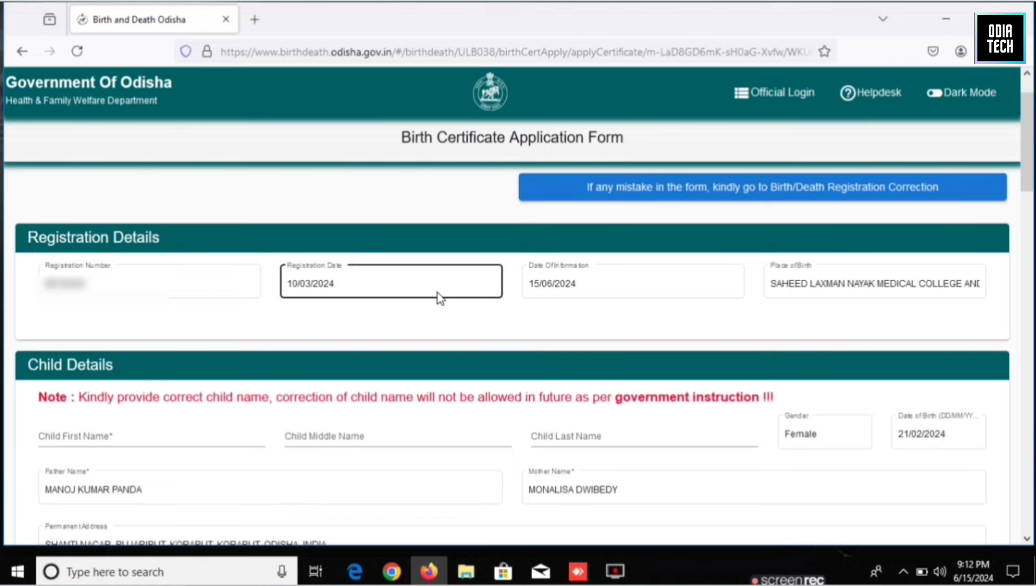
pyautogui.click(600, 293)
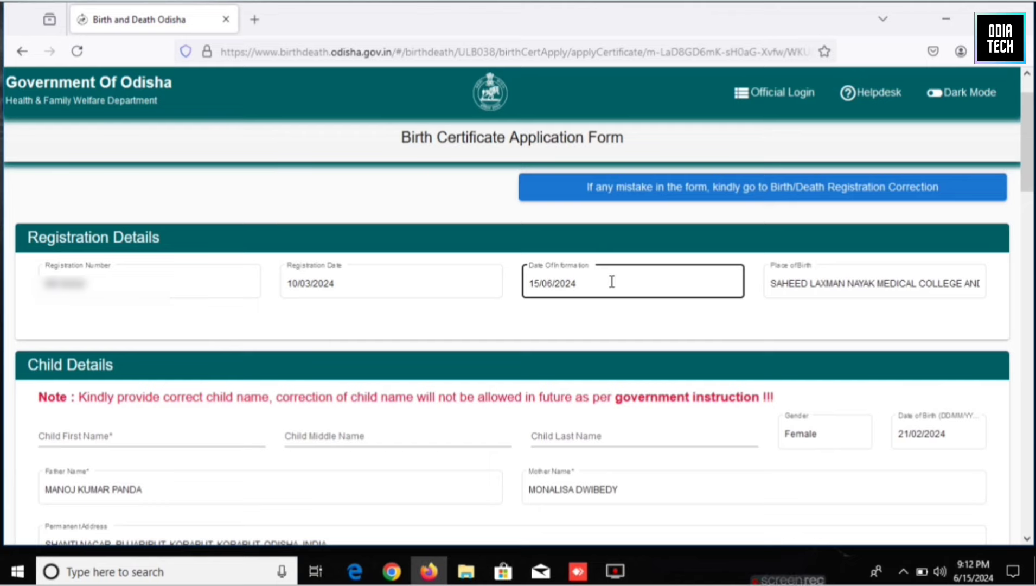
pyautogui.scroll(-2, 623, 320)
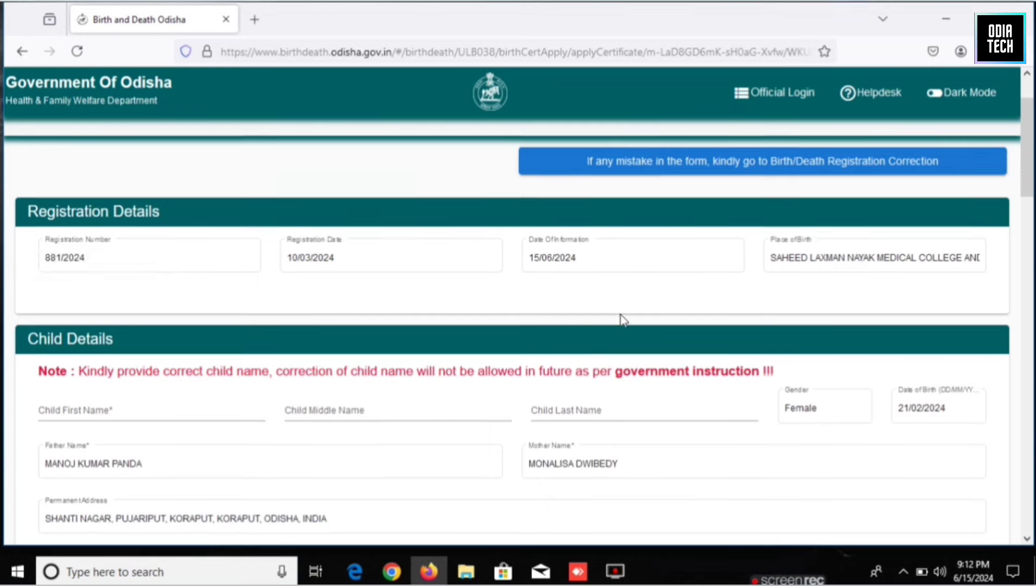
pyautogui.click(177, 352)
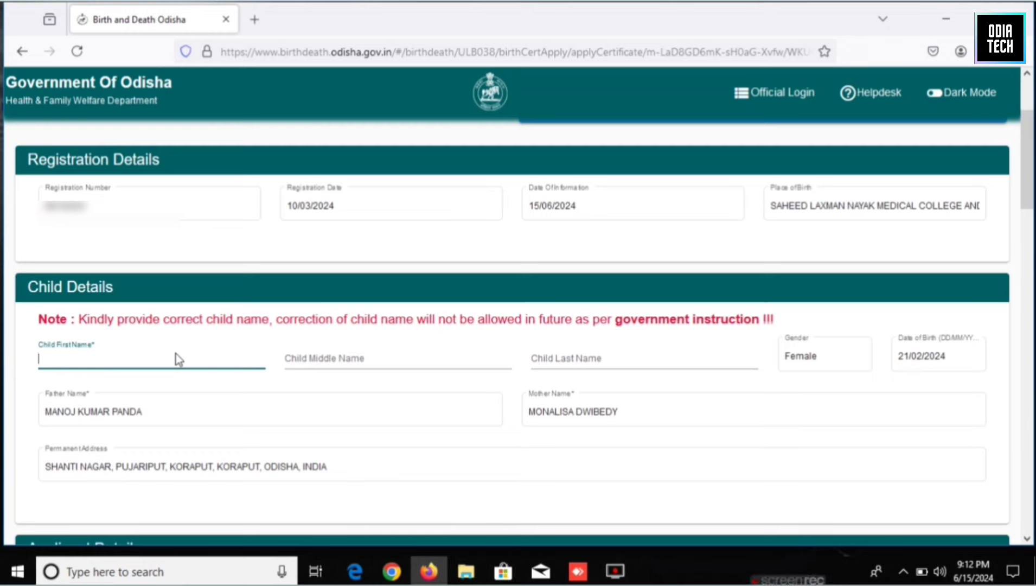
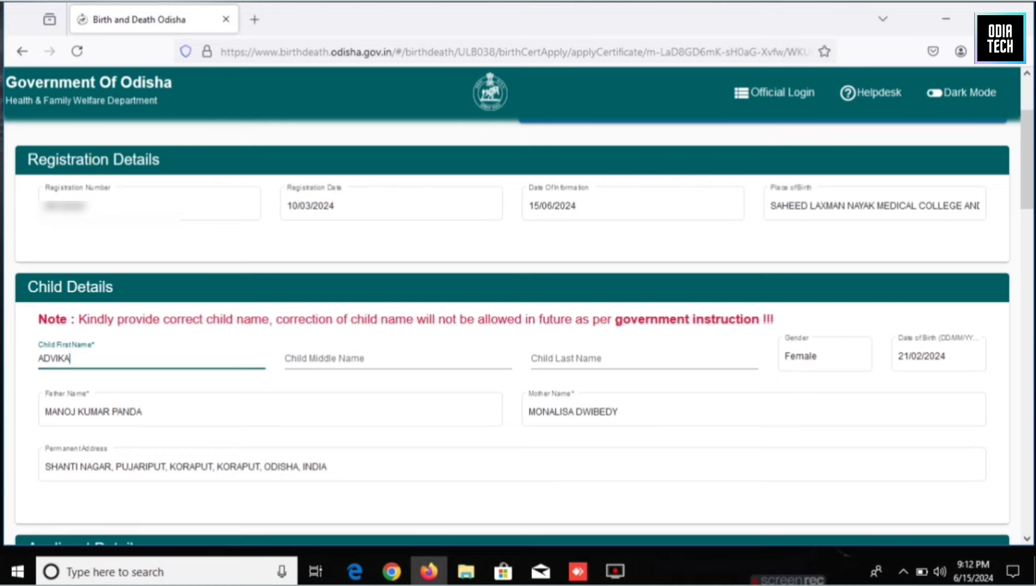
# Type the child's first, middle and last names into the Child Name fields.
pyautogui.press('Tab')
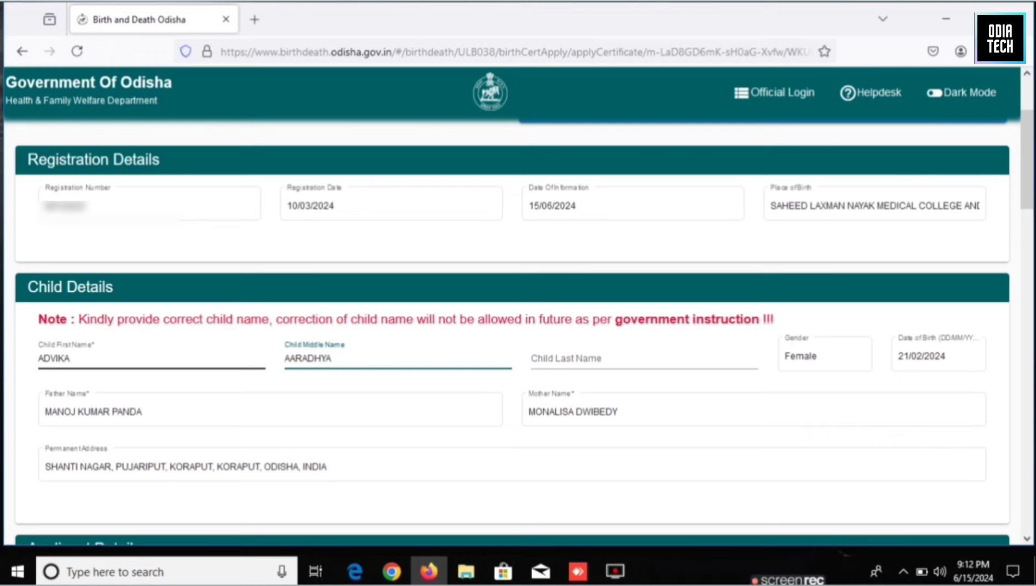
pyautogui.click(564, 357)
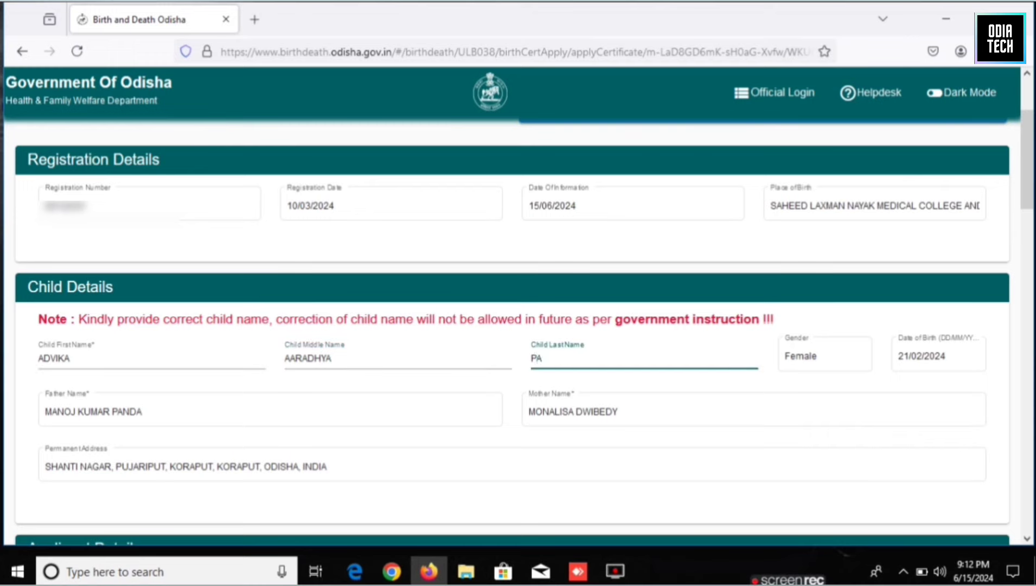
pyautogui.click(530, 453)
pyautogui.scroll(-3, 531, 453)
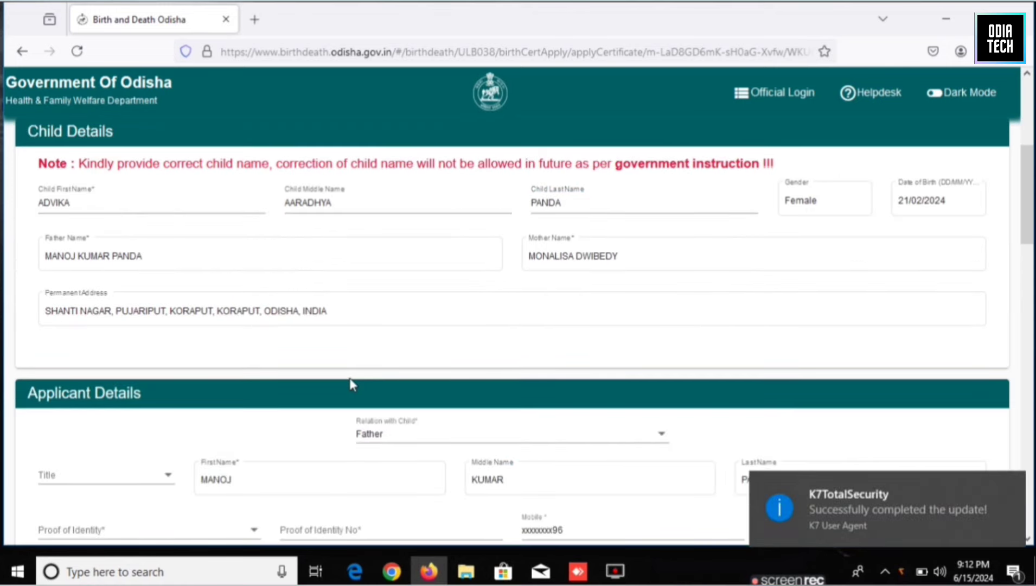
pyautogui.click(156, 257)
pyautogui.click(318, 343)
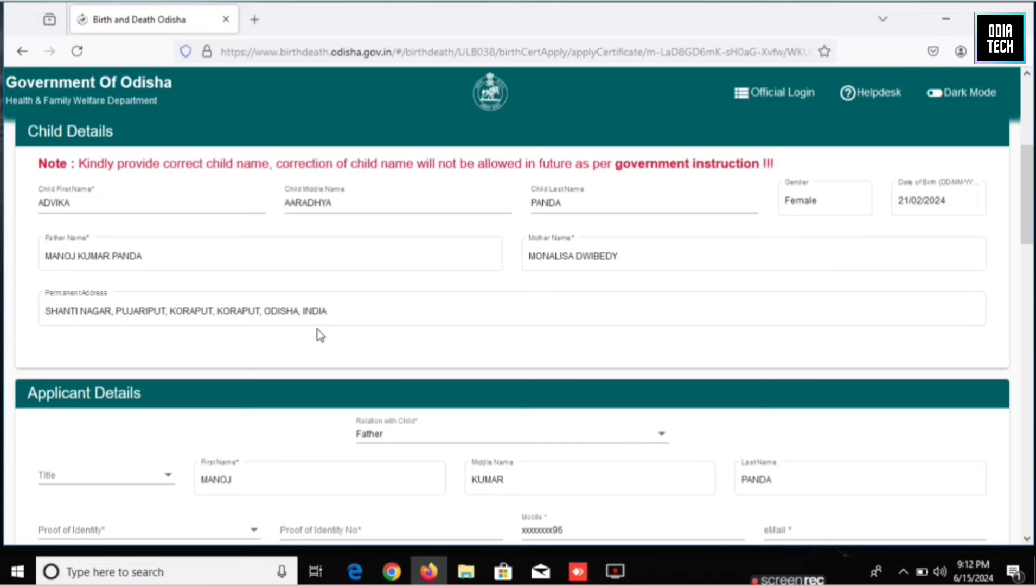
# Keep Father as the applicant's Relation with Child.
pyautogui.scroll(-1, 321, 335)
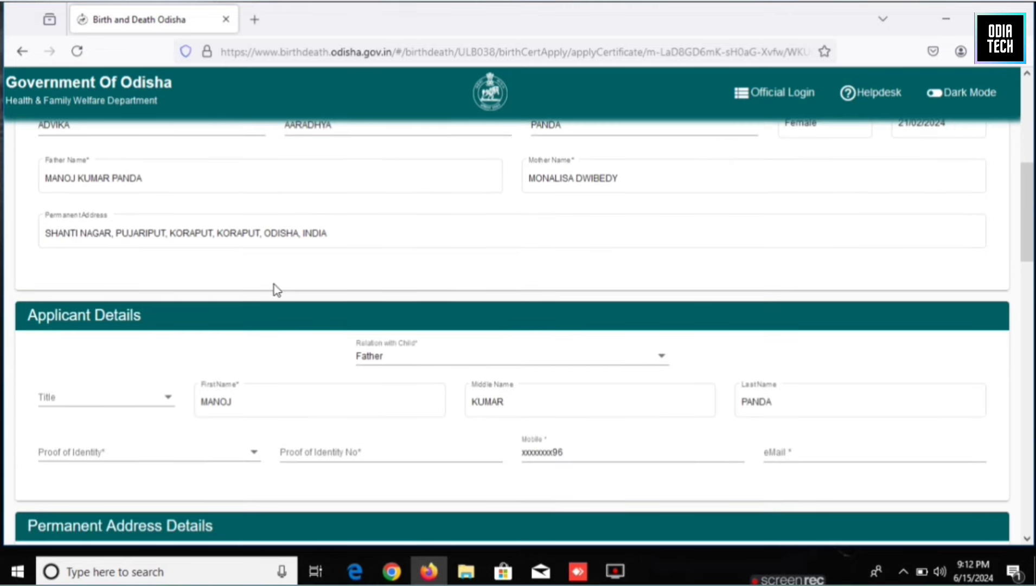
pyautogui.scroll(-1, 274, 287)
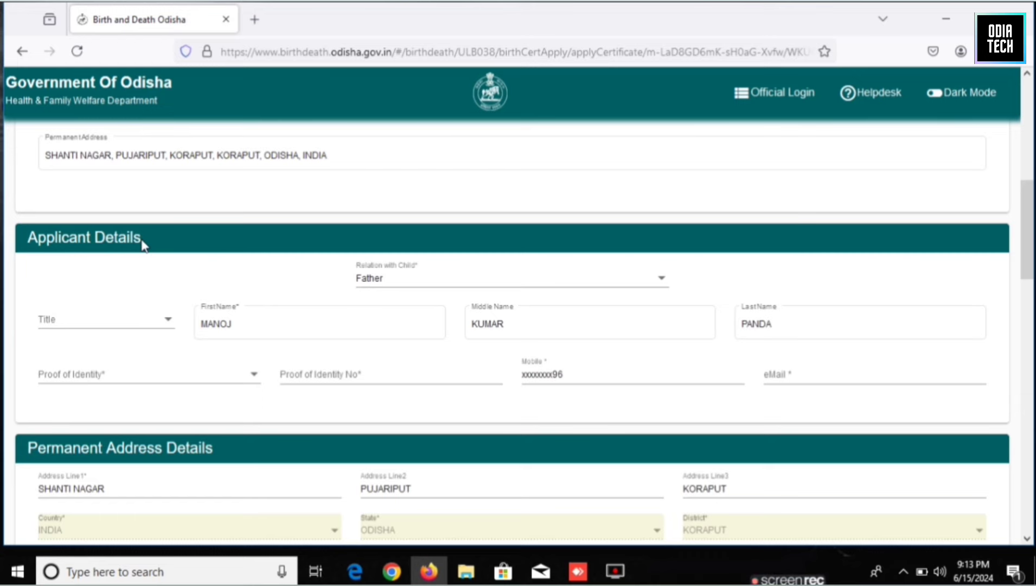
pyautogui.click(408, 288)
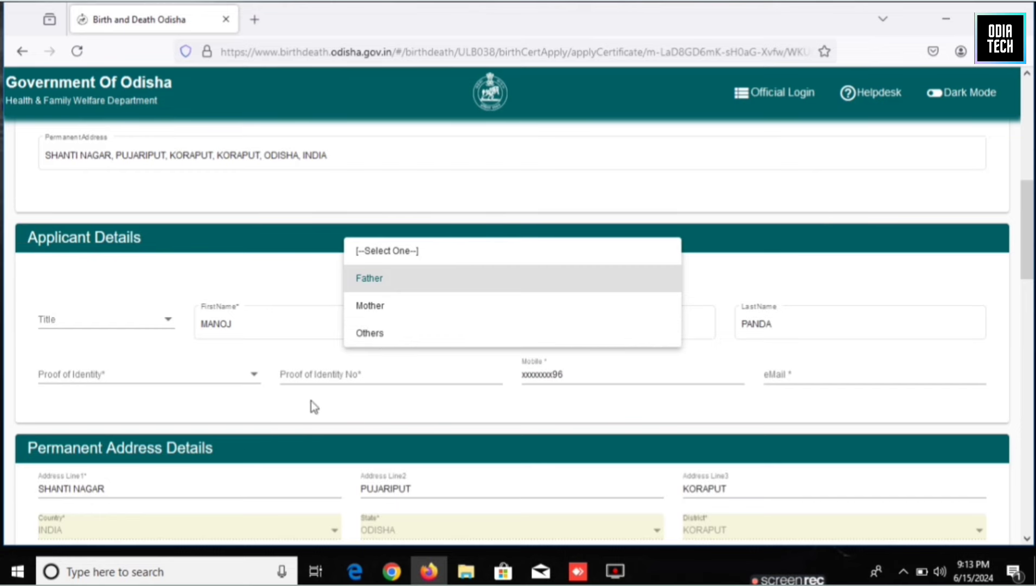
pyautogui.click(297, 423)
pyautogui.scroll(-4, 223, 329)
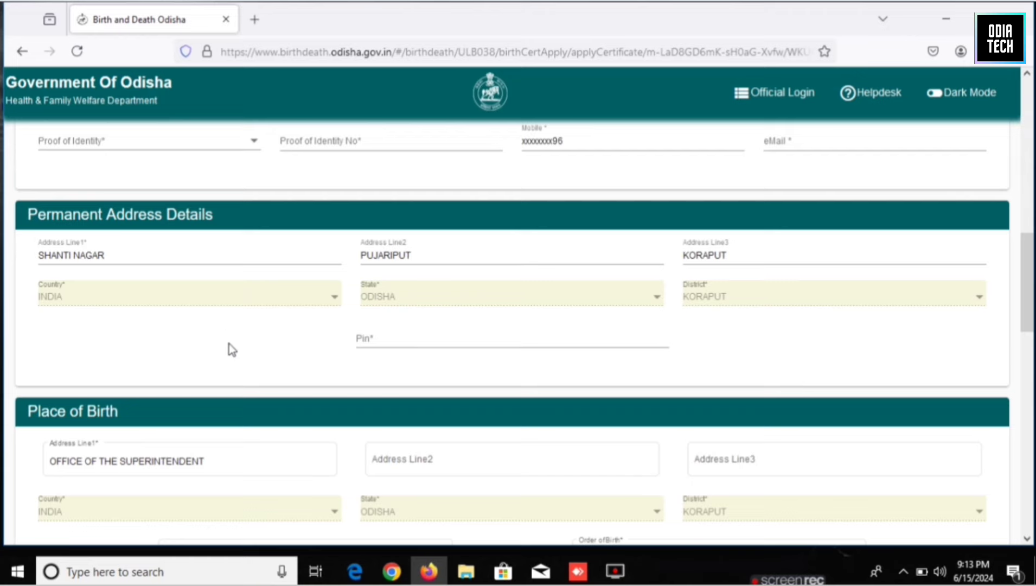
pyautogui.scroll(-2, 229, 344)
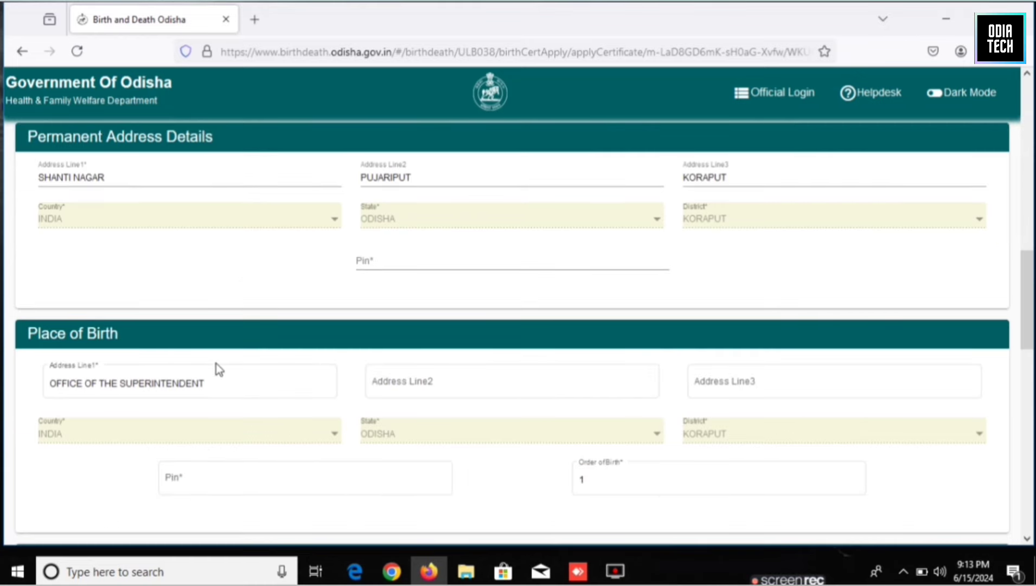
pyautogui.scroll(5, 315, 323)
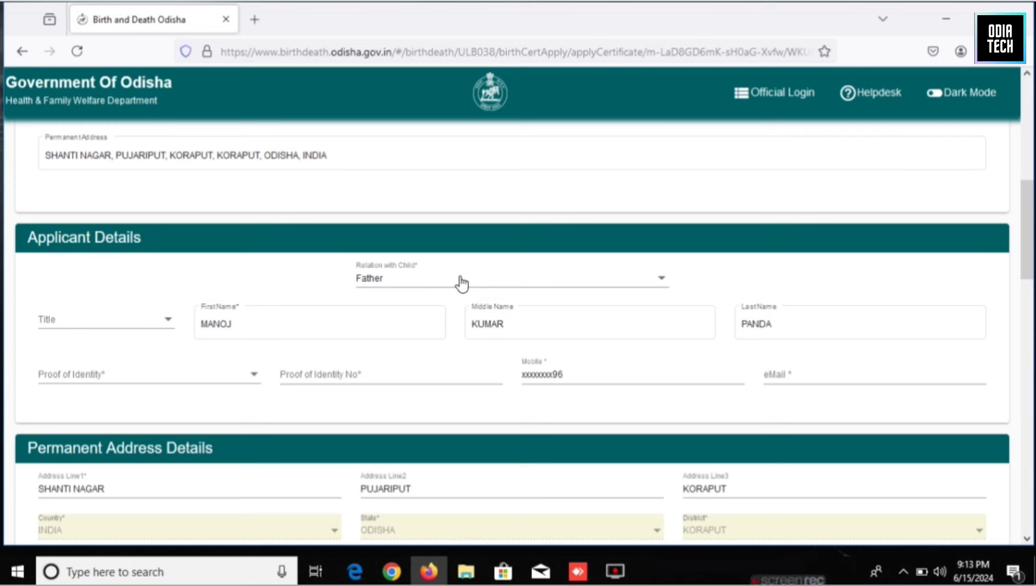
# Set the applicant's title to Mr and proof of identity to Aadhaar Card.
pyautogui.click(116, 323)
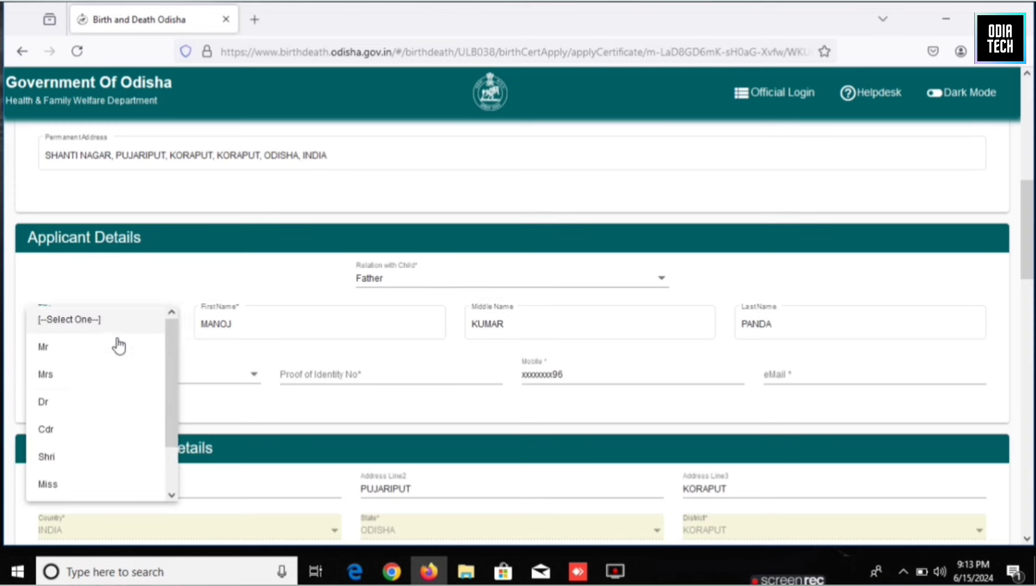
pyautogui.click(51, 348)
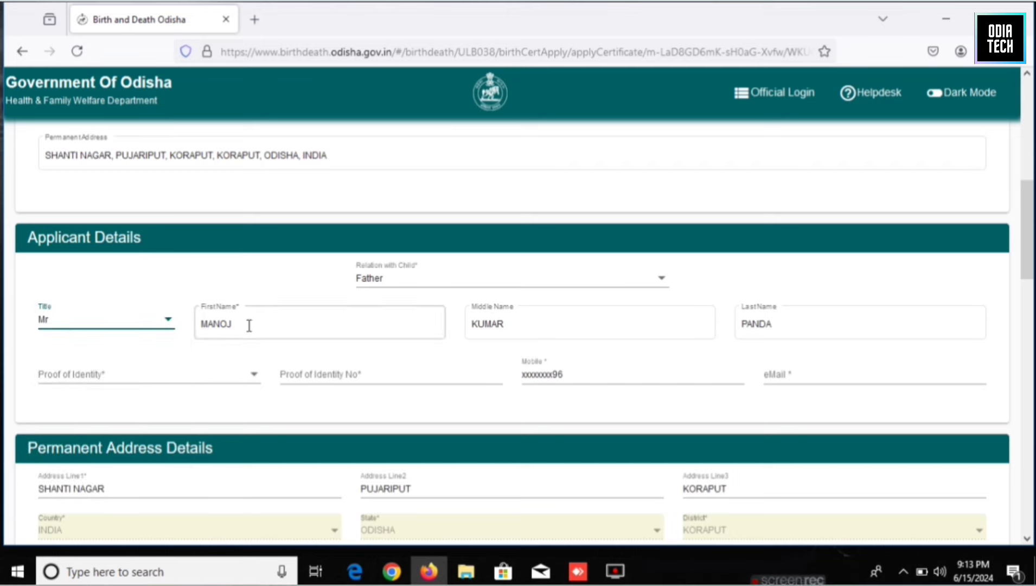
pyautogui.click(386, 323)
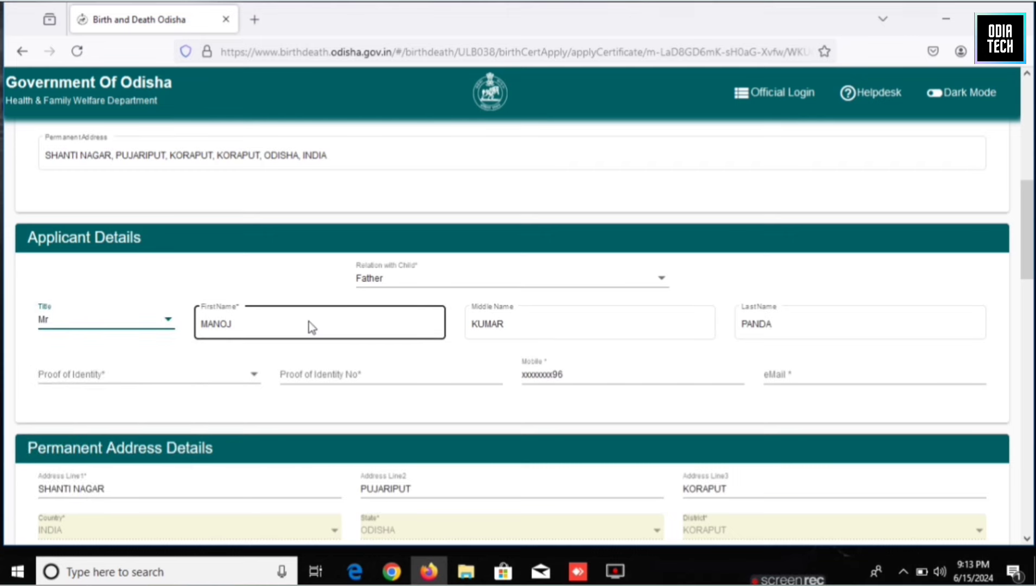
pyautogui.click(82, 377)
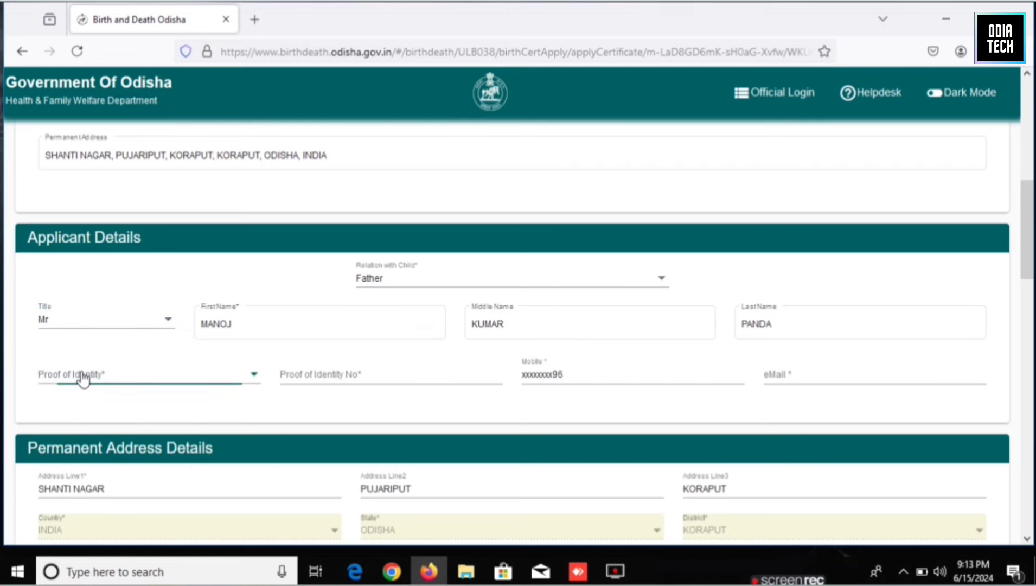
pyautogui.click(82, 378)
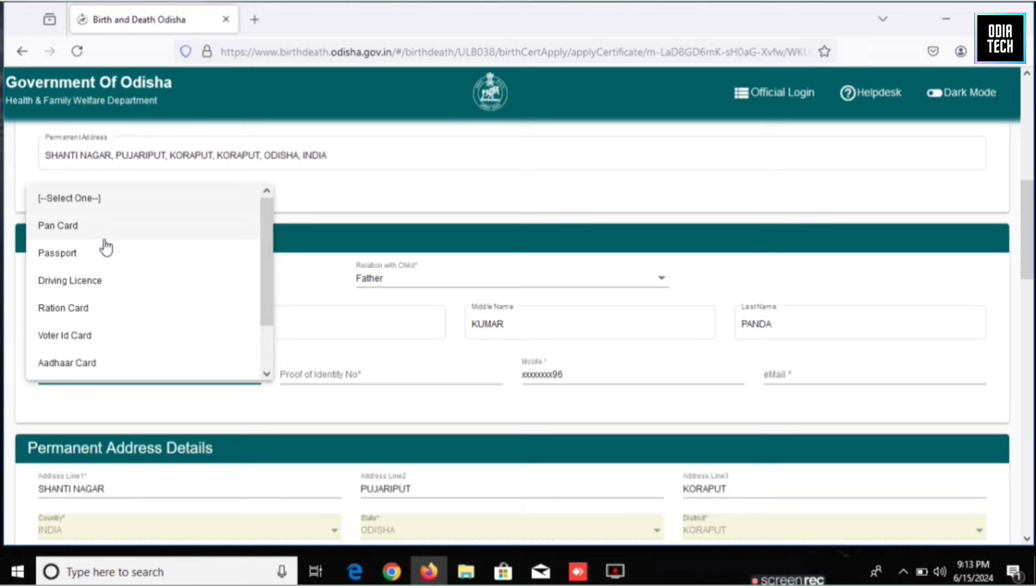
pyautogui.moveTo(271, 262); pyautogui.dragTo(266, 325)
pyautogui.click(76, 311)
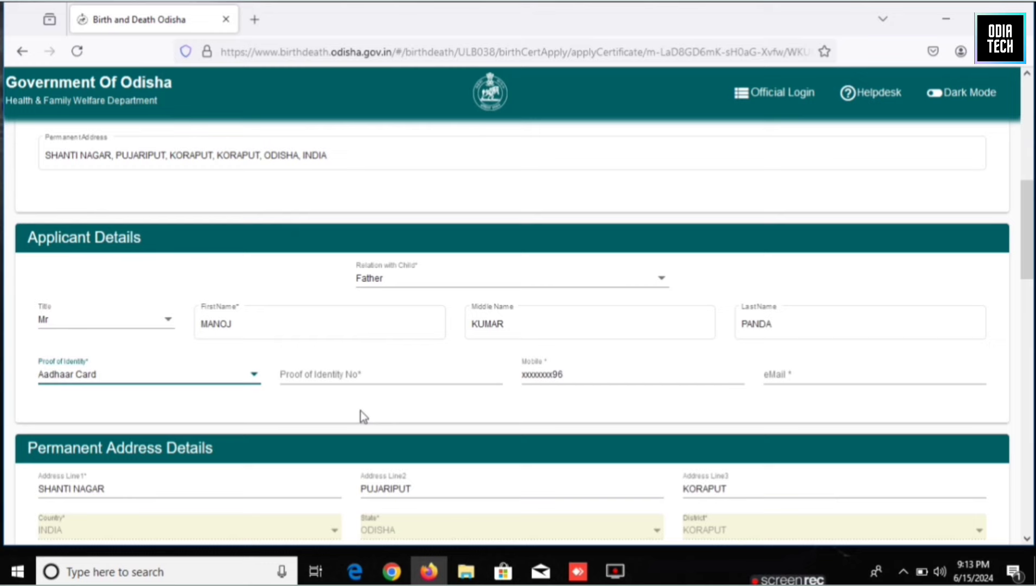
# Enter the Aadhaar number and the applicant's e-mail address.
pyautogui.click(365, 375)
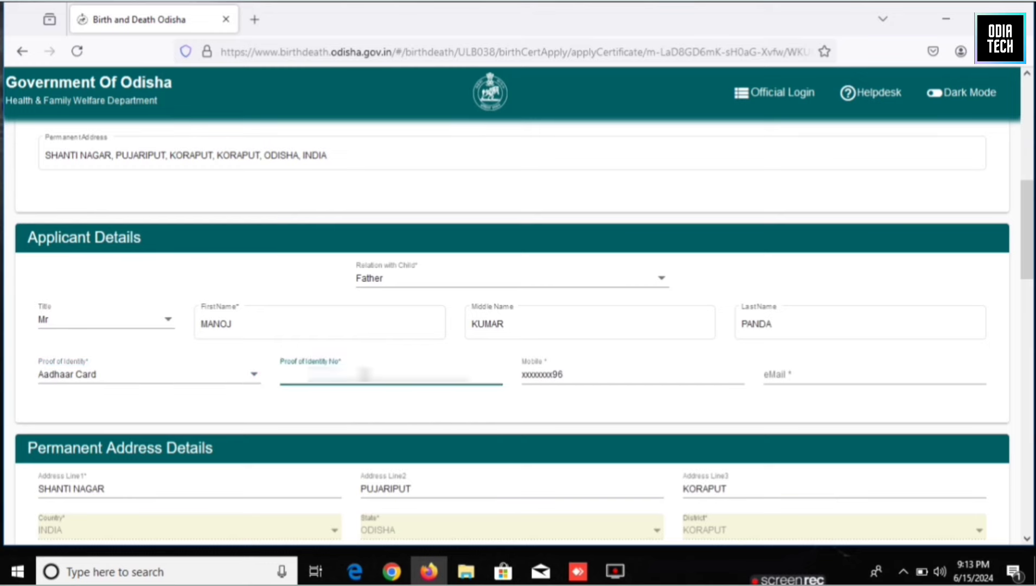
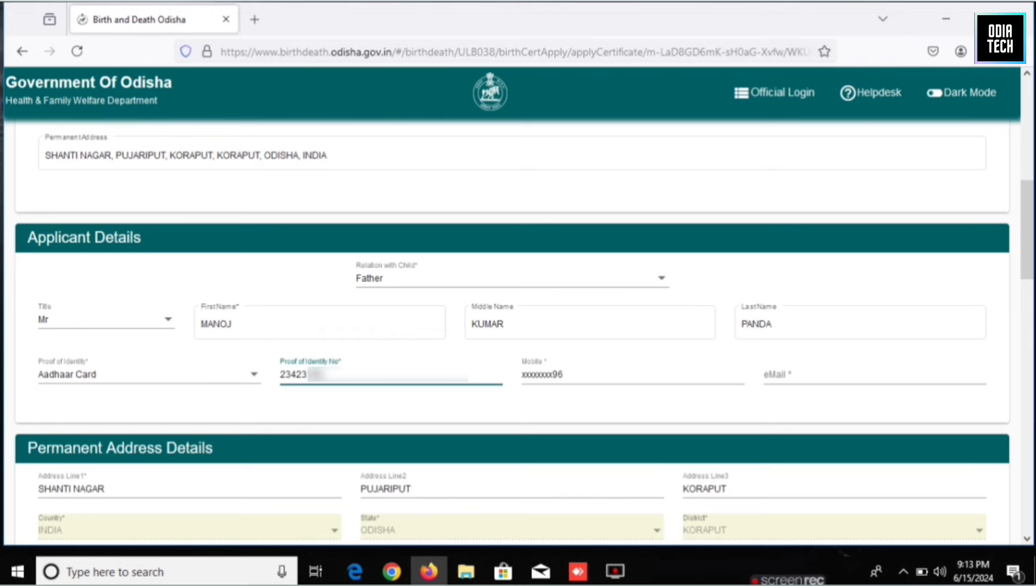
pyautogui.click(546, 413)
pyautogui.click(782, 376)
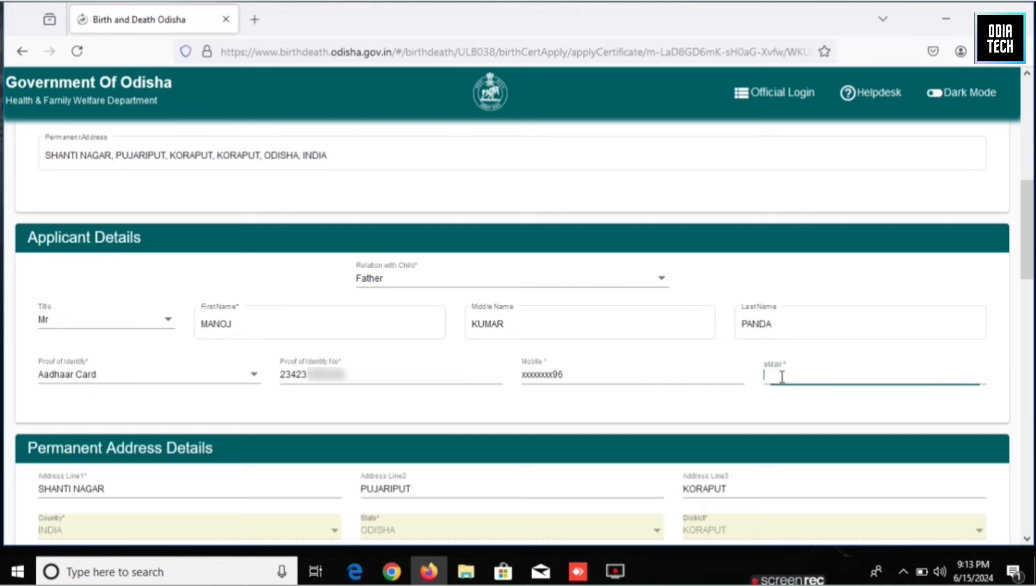
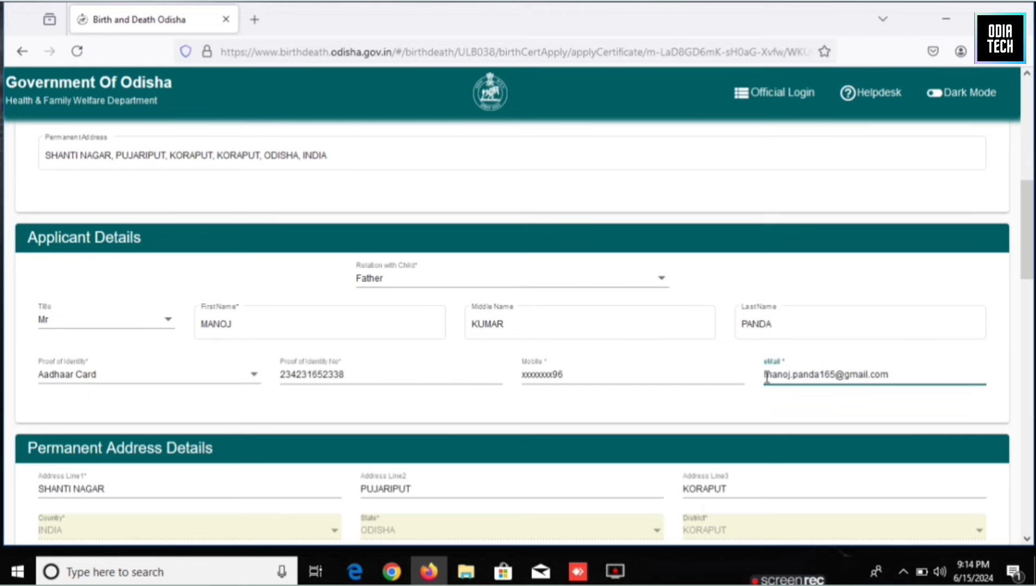
# Scroll past the address sections to Attached Documents and the declaration checkbox.
pyautogui.scroll(-4, 763, 377)
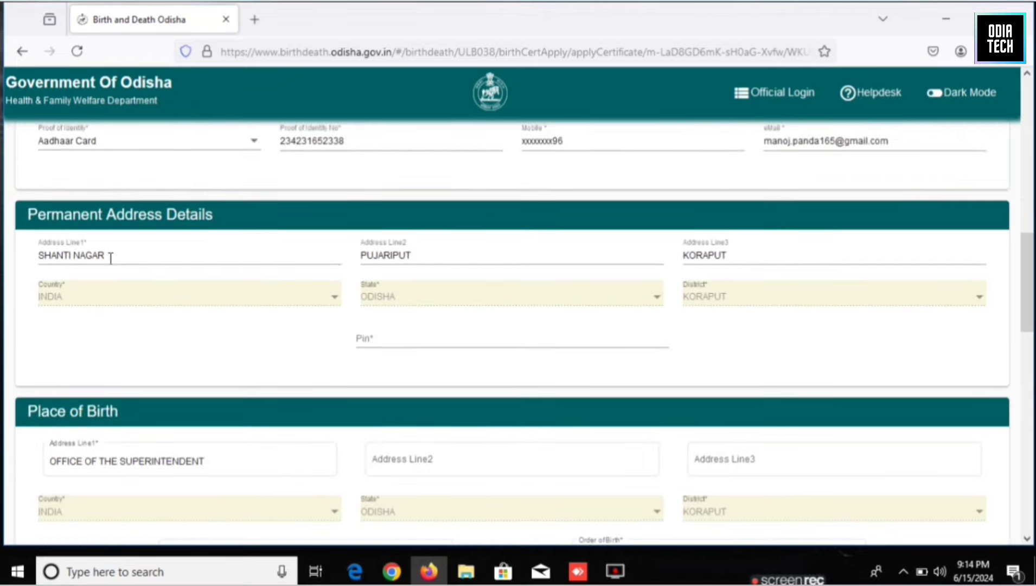
pyautogui.scroll(-1, 325, 324)
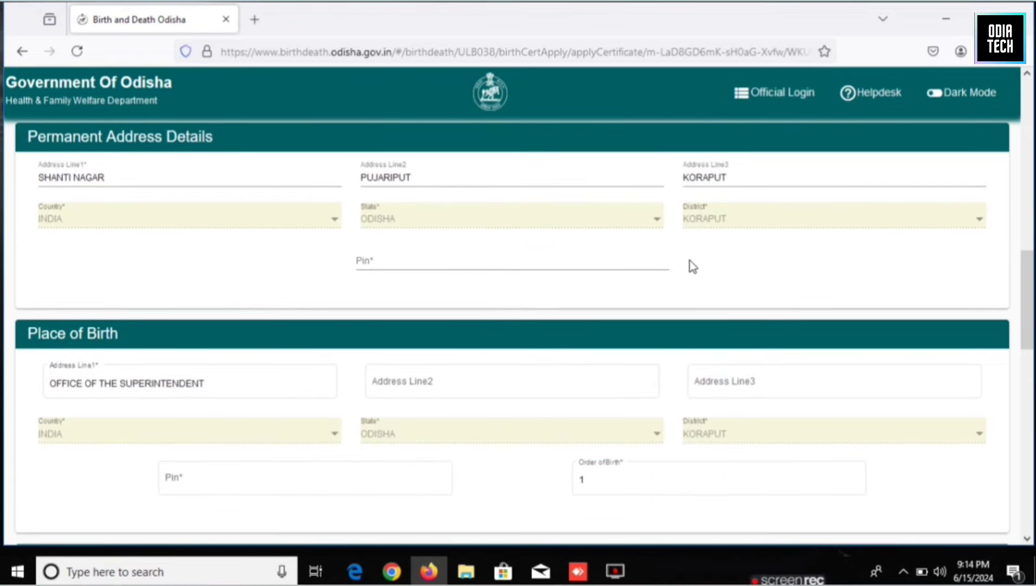
pyautogui.scroll(-1, 693, 266)
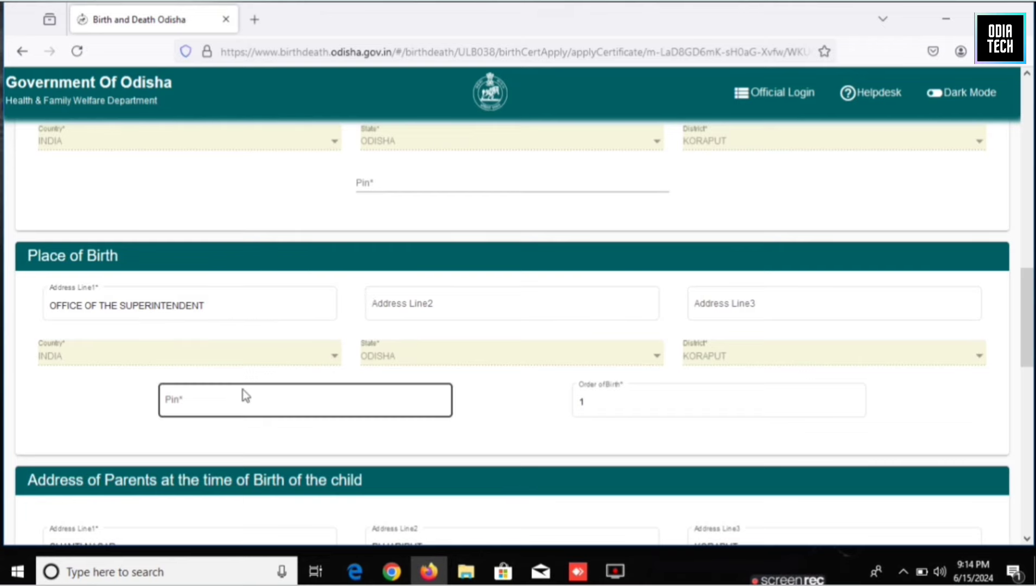
pyautogui.scroll(-2, 172, 471)
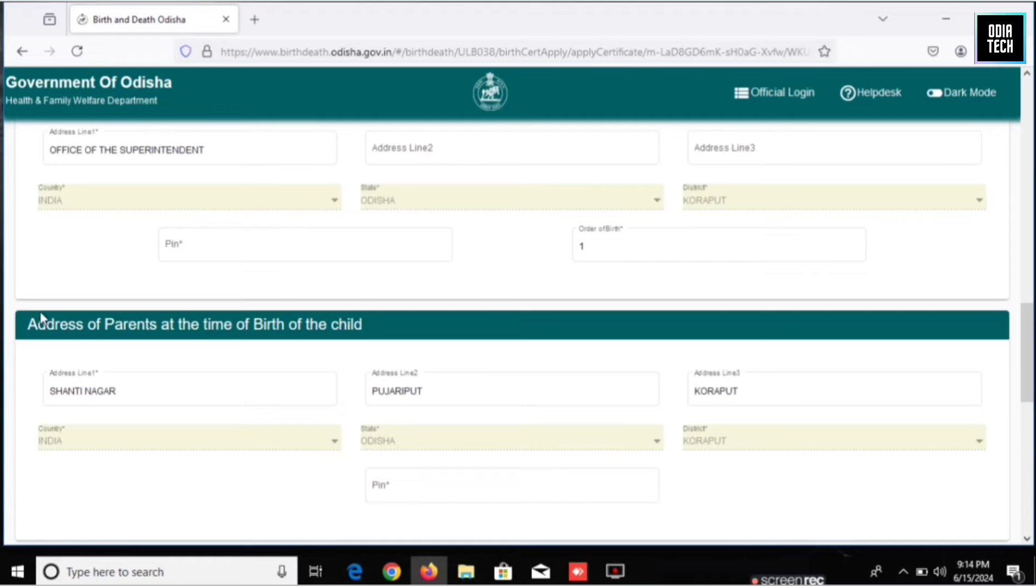
pyautogui.scroll(-2, 157, 362)
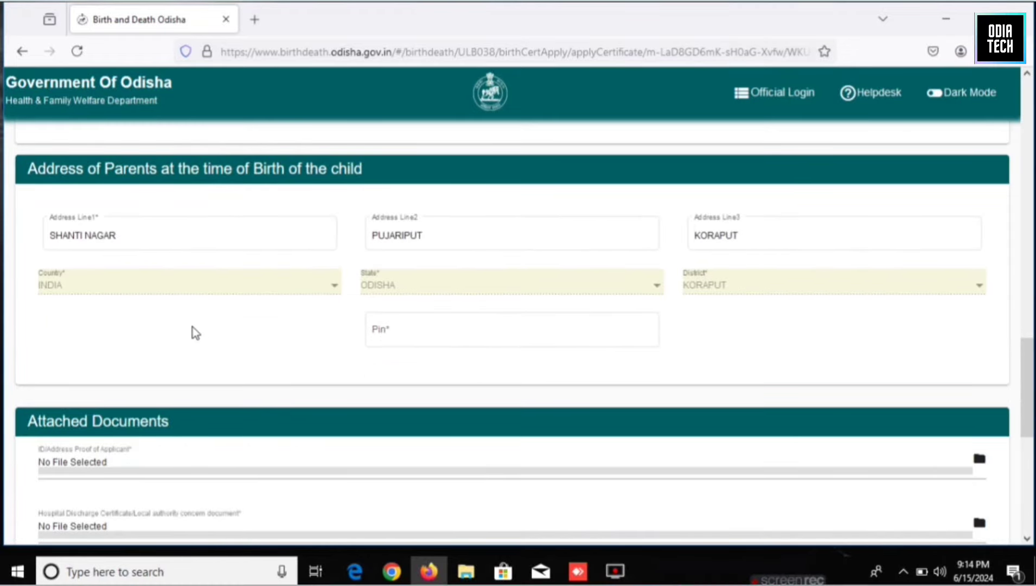
pyautogui.scroll(-2, 194, 328)
pyautogui.scroll(-1, 194, 324)
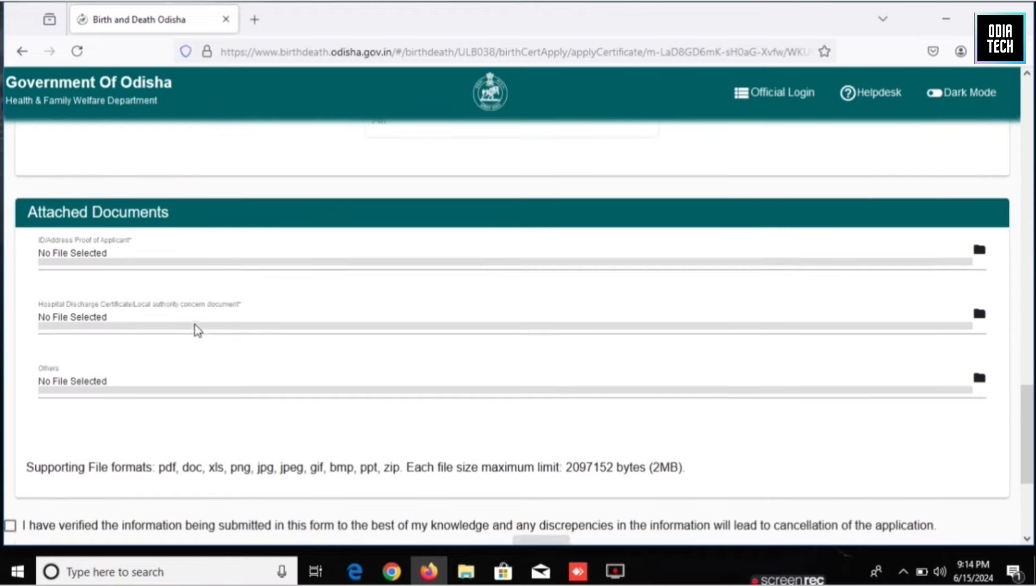
pyautogui.scroll(2, 195, 324)
pyautogui.scroll(-2, 195, 324)
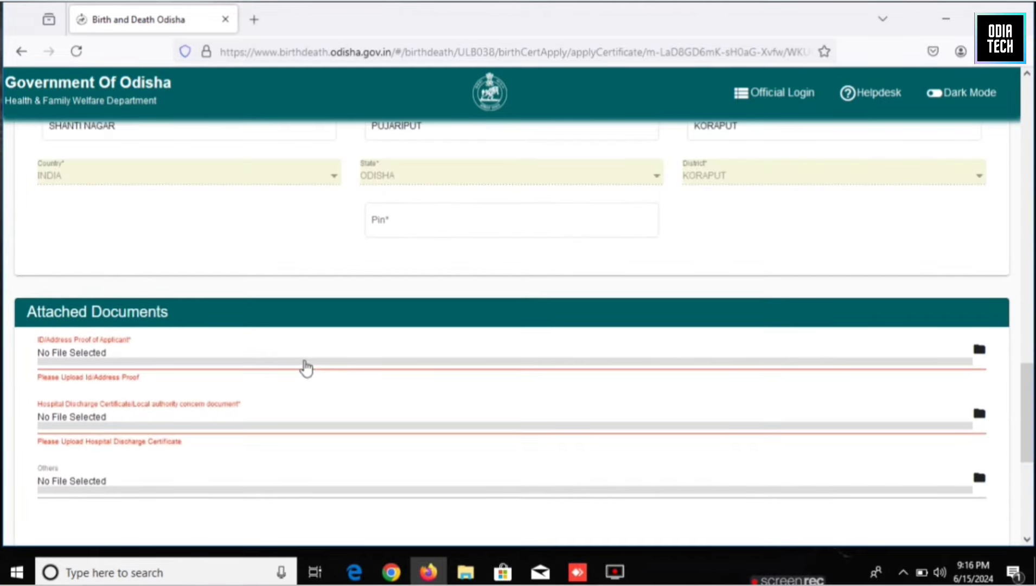
pyautogui.scroll(-1, 303, 366)
pyautogui.scroll(-1, 304, 361)
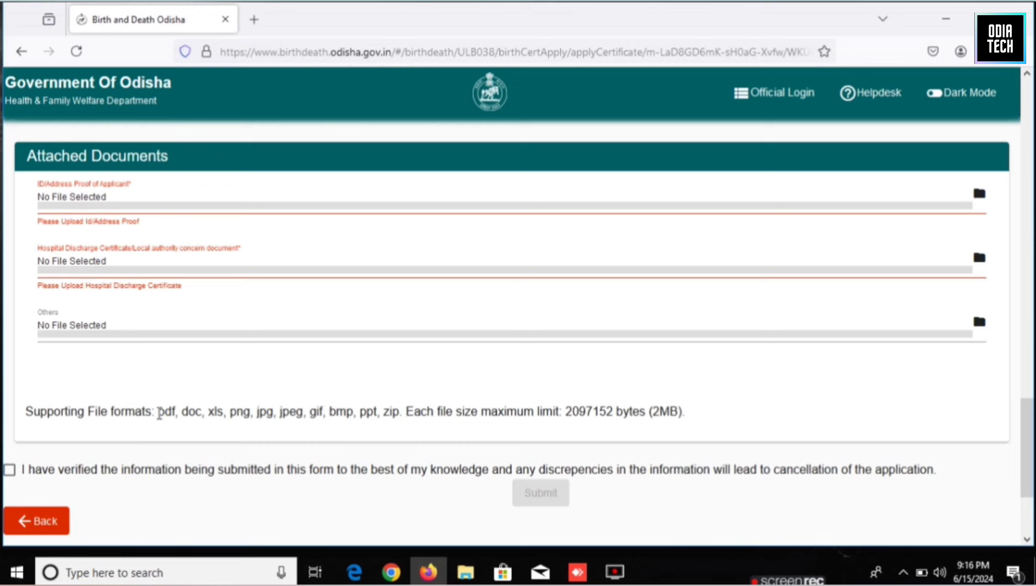
pyautogui.moveTo(159, 415); pyautogui.dragTo(293, 418)
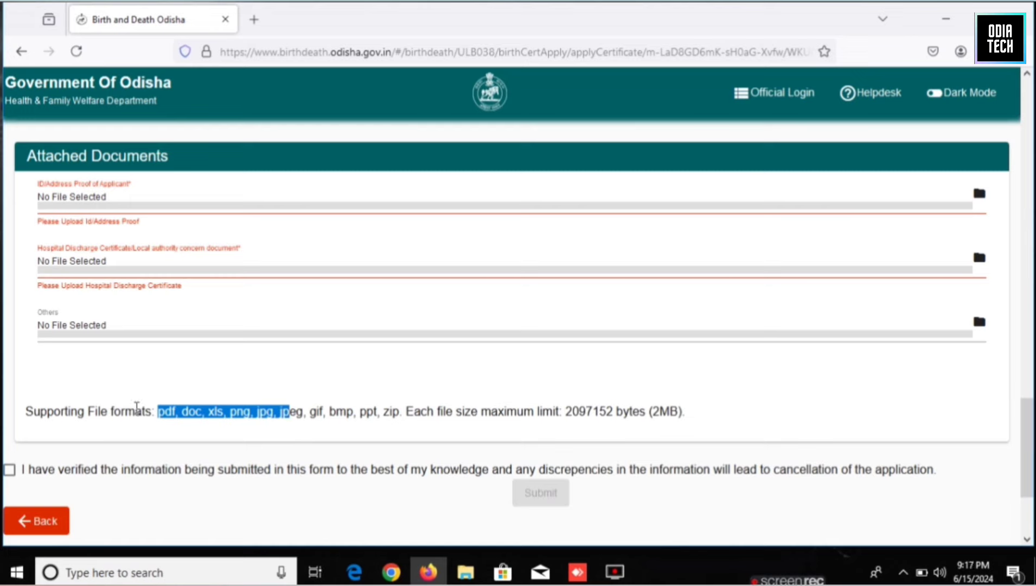
pyautogui.click(204, 414)
pyautogui.moveTo(158, 415); pyautogui.dragTo(416, 415)
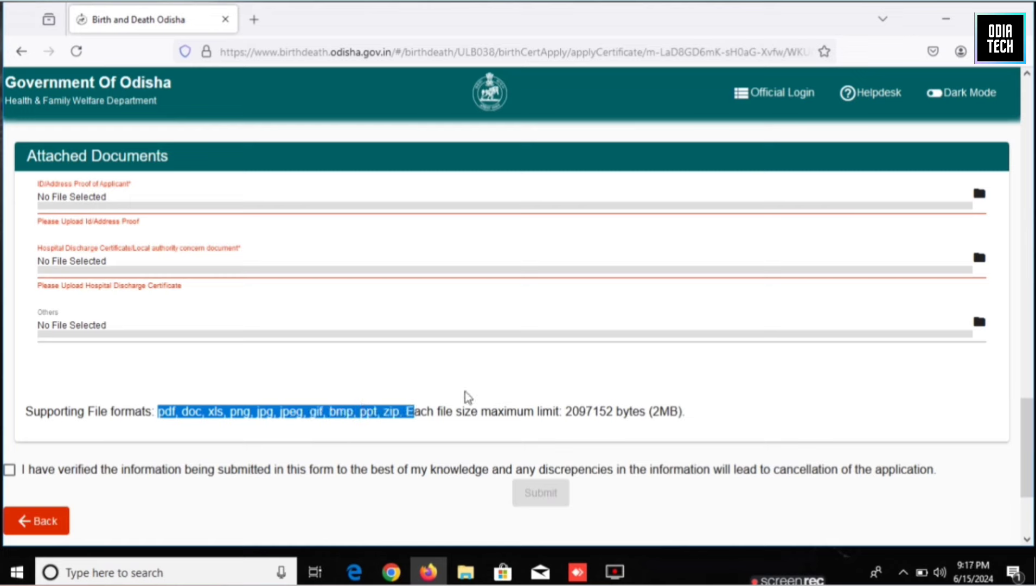
pyautogui.click(682, 413)
pyautogui.moveTo(682, 412); pyautogui.dragTo(650, 412)
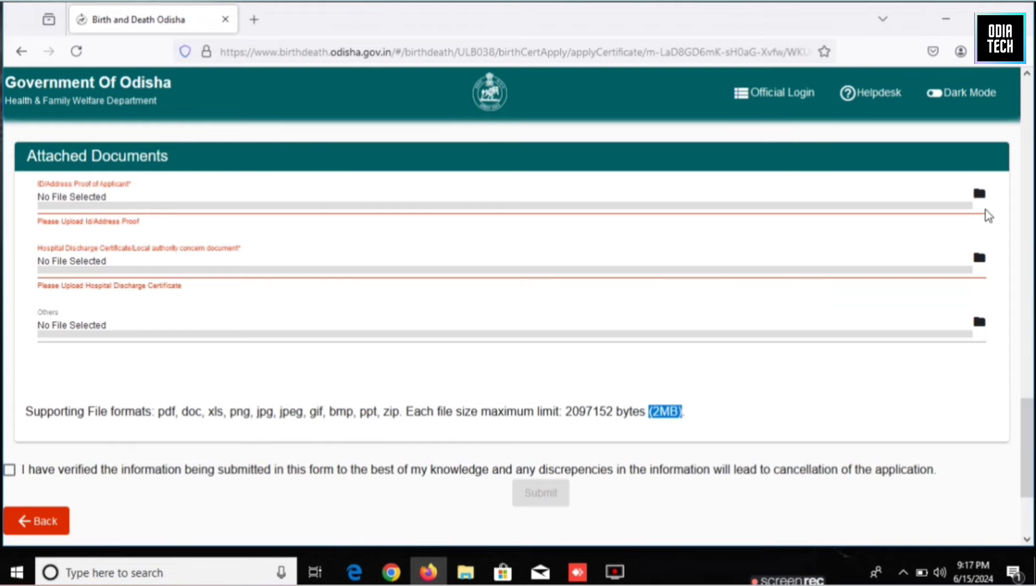
pyautogui.click(962, 206)
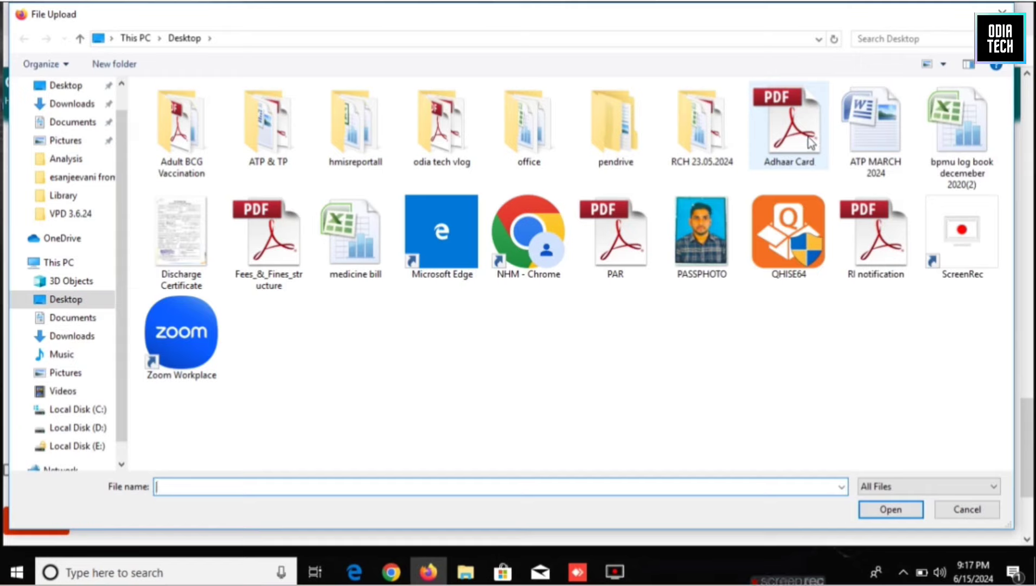
# Attach Adhaar Card.pdf as ID proof and Discharge Certificate.jpg as the hospital discharge document.
pyautogui.click(811, 142)
pyautogui.click(872, 512)
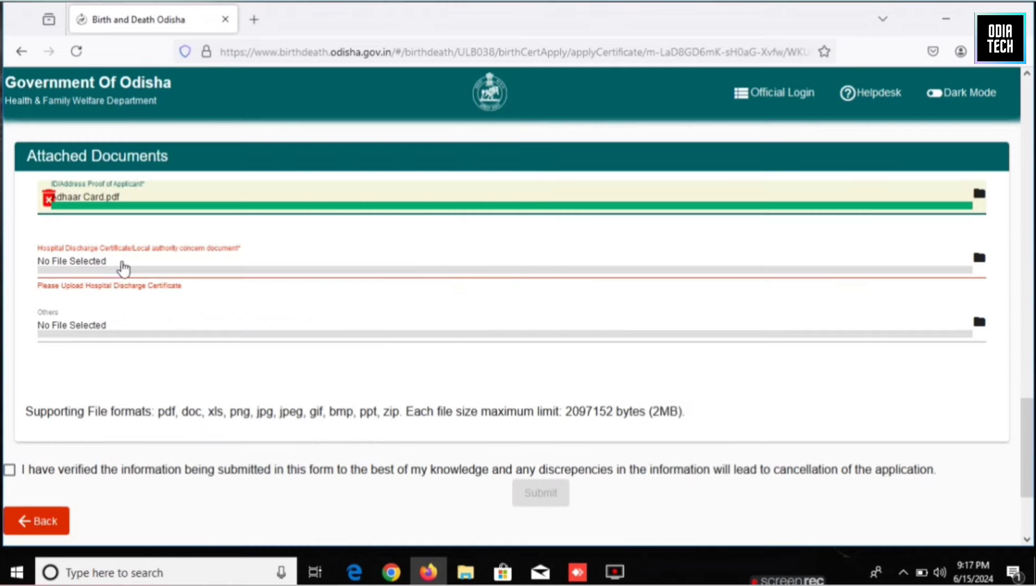
pyautogui.click(94, 265)
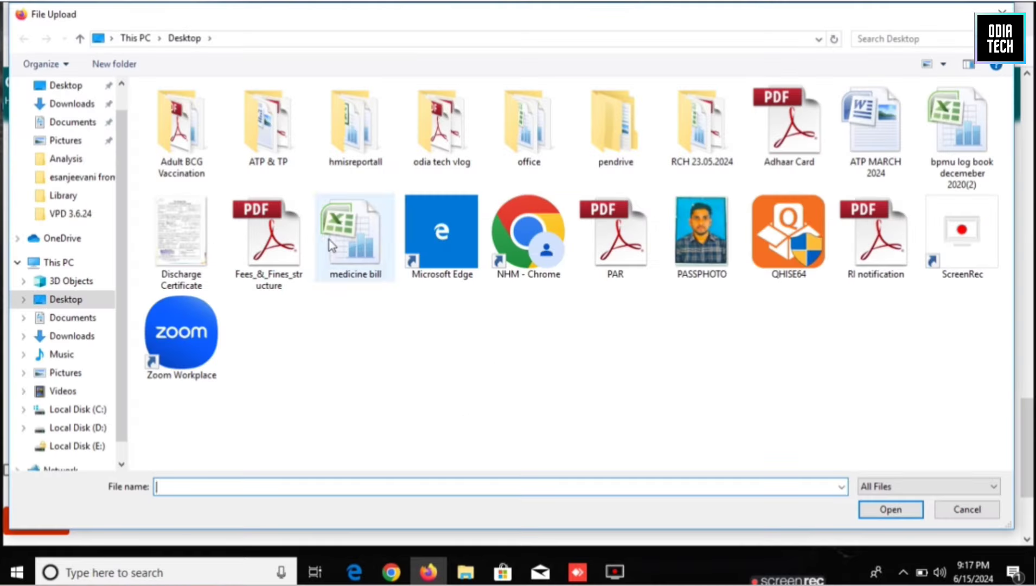
pyautogui.click(193, 247)
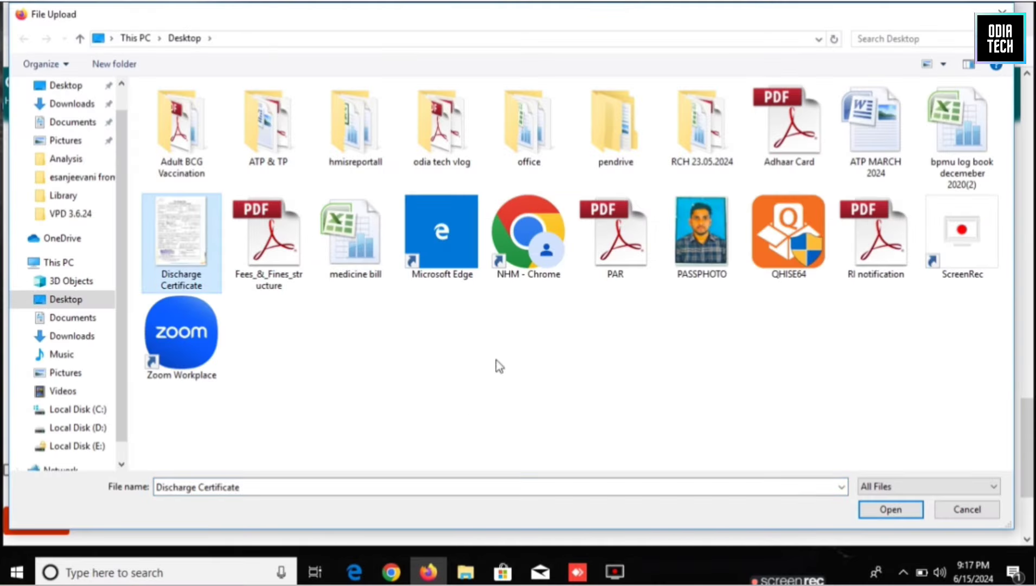
pyautogui.click(887, 510)
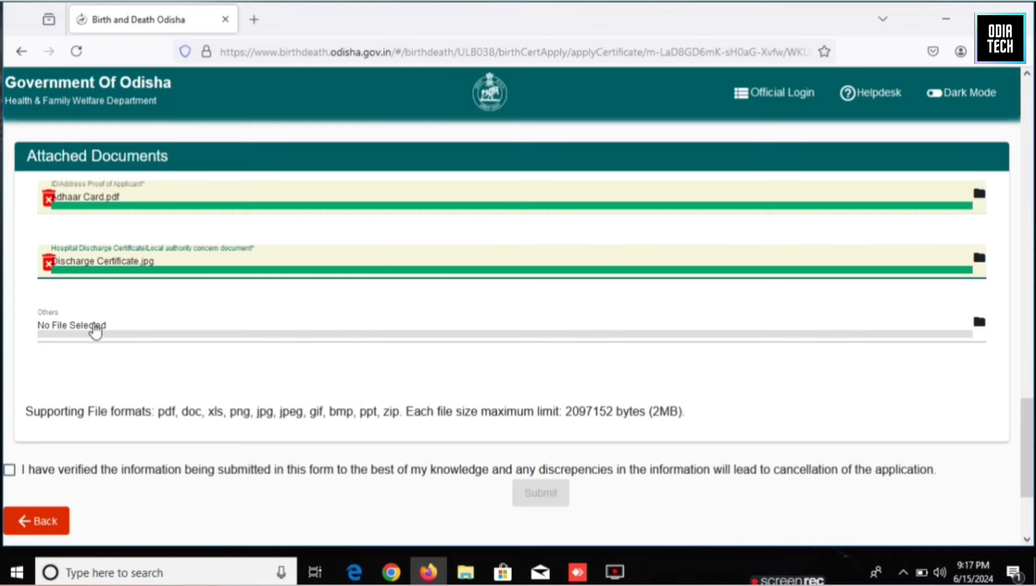
pyautogui.scroll(-2, 157, 361)
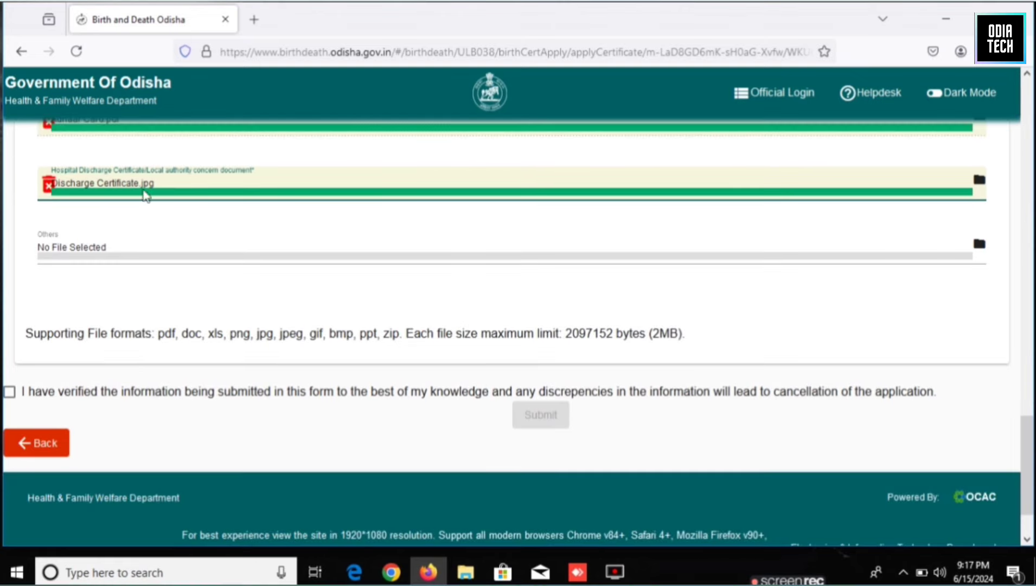
pyautogui.click(10, 393)
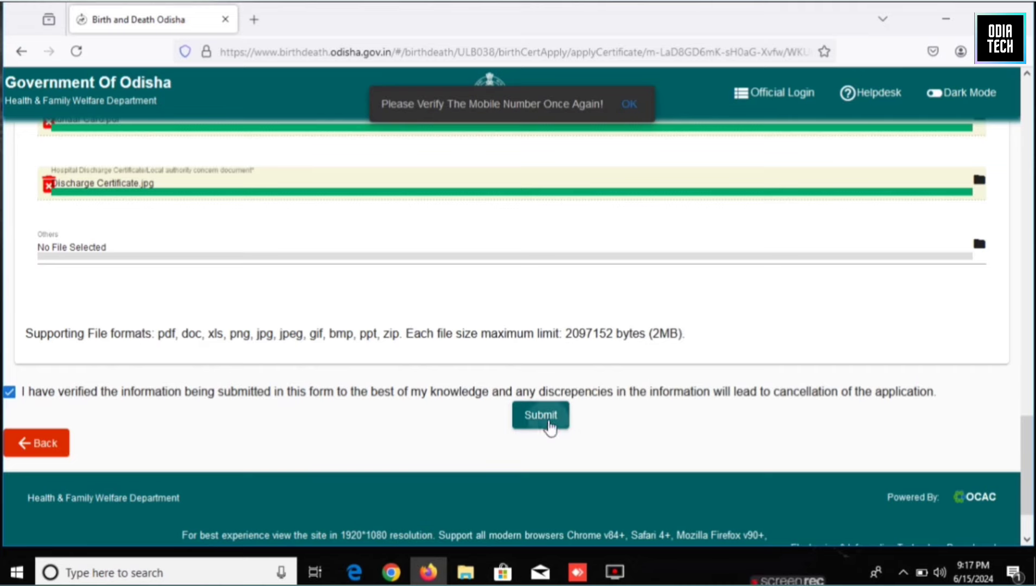
pyautogui.click(549, 425)
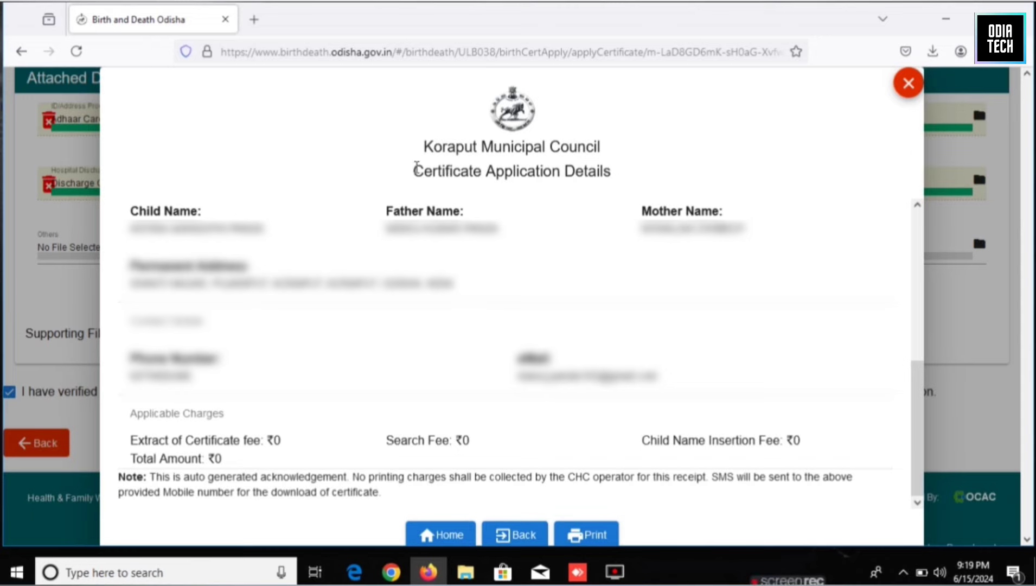
pyautogui.moveTo(413, 170); pyautogui.dragTo(612, 170)
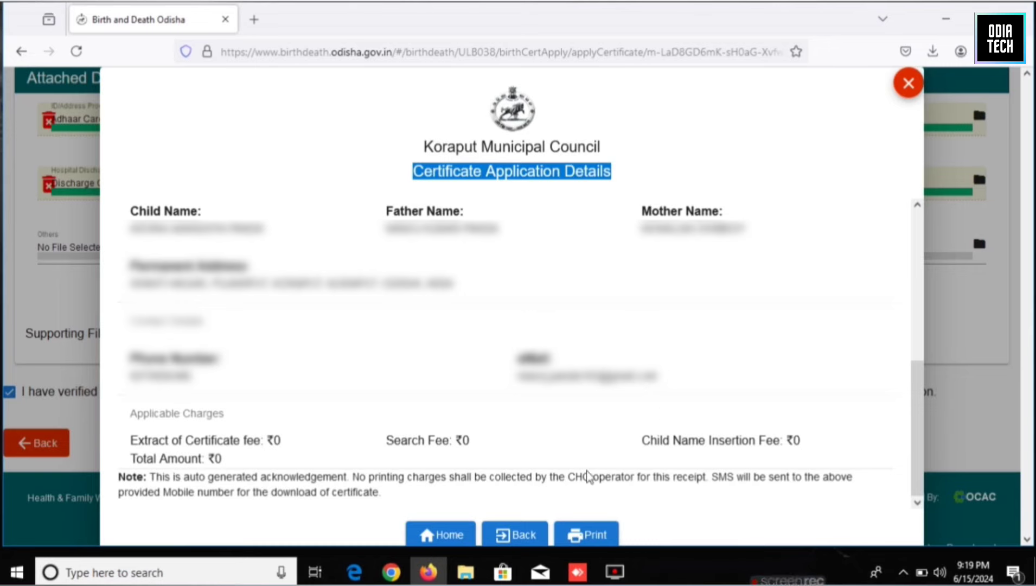
pyautogui.click(589, 542)
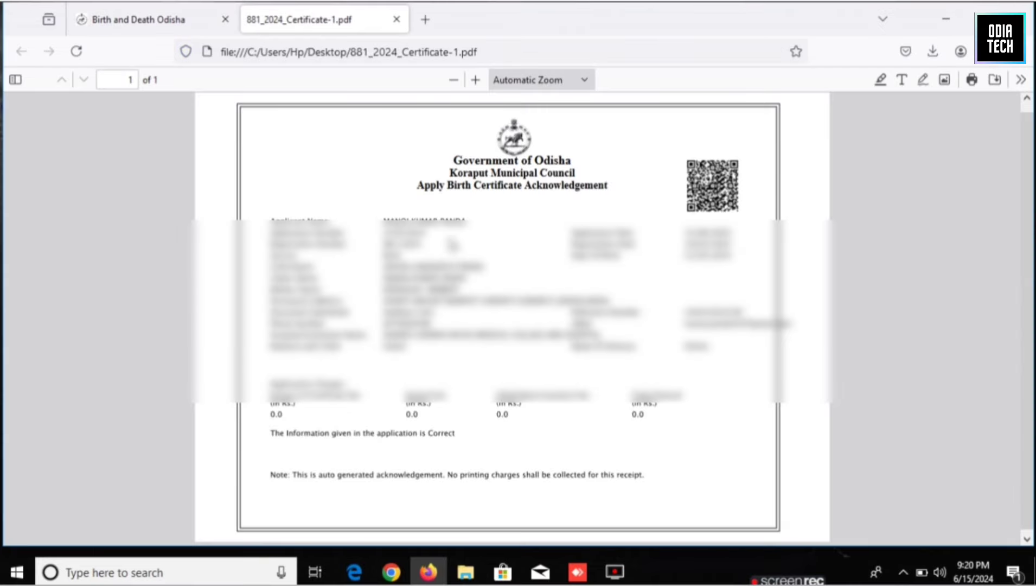
# Close the acknowledgement PDF tab and the Certificate Application Details dialog to reach the home page.
pyautogui.click(397, 20)
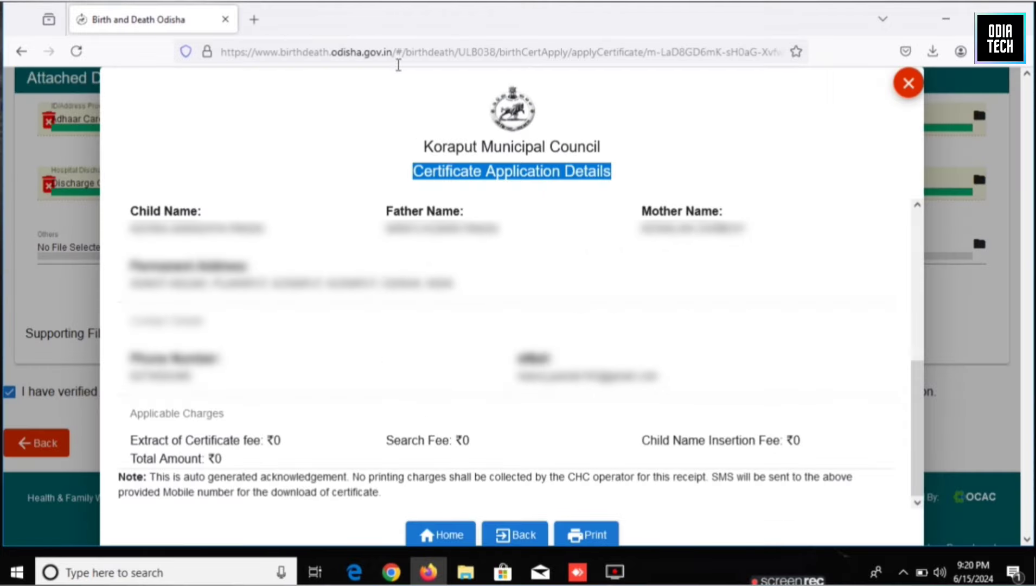
pyautogui.click(907, 89)
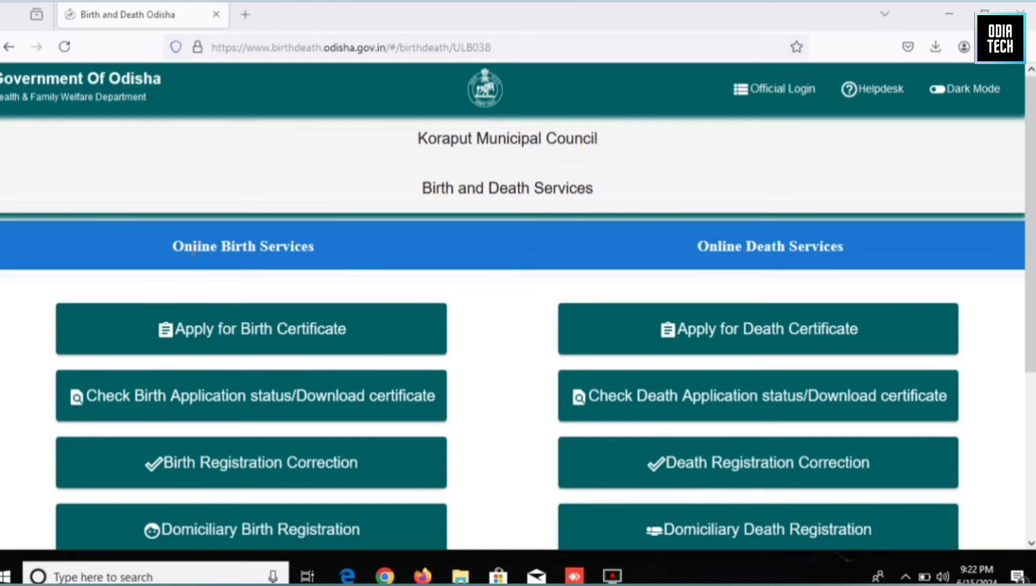
# Open the birth application status search and select Birth Registration as the service.
pyautogui.scroll(-2, 250, 271)
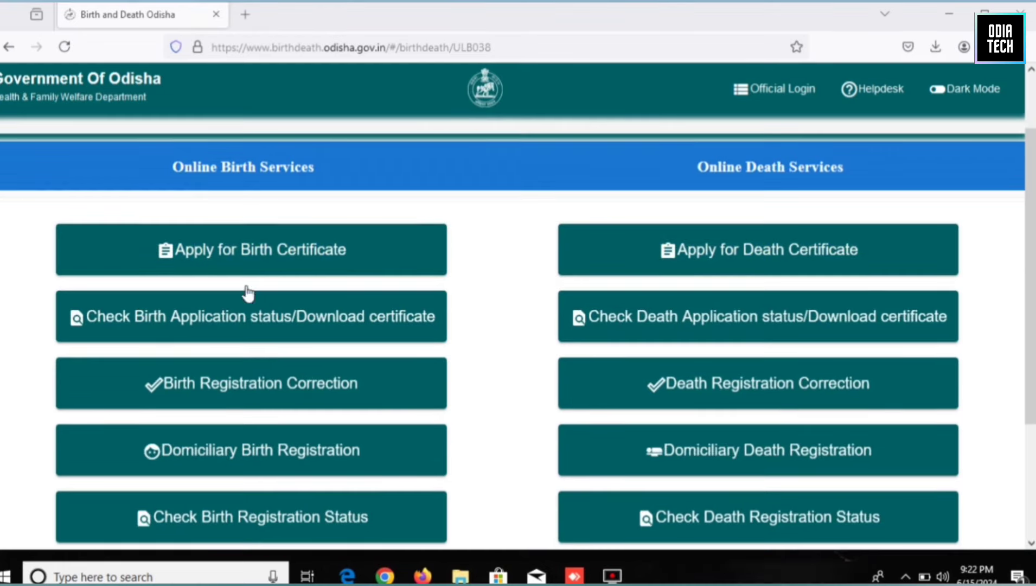
pyautogui.click(196, 324)
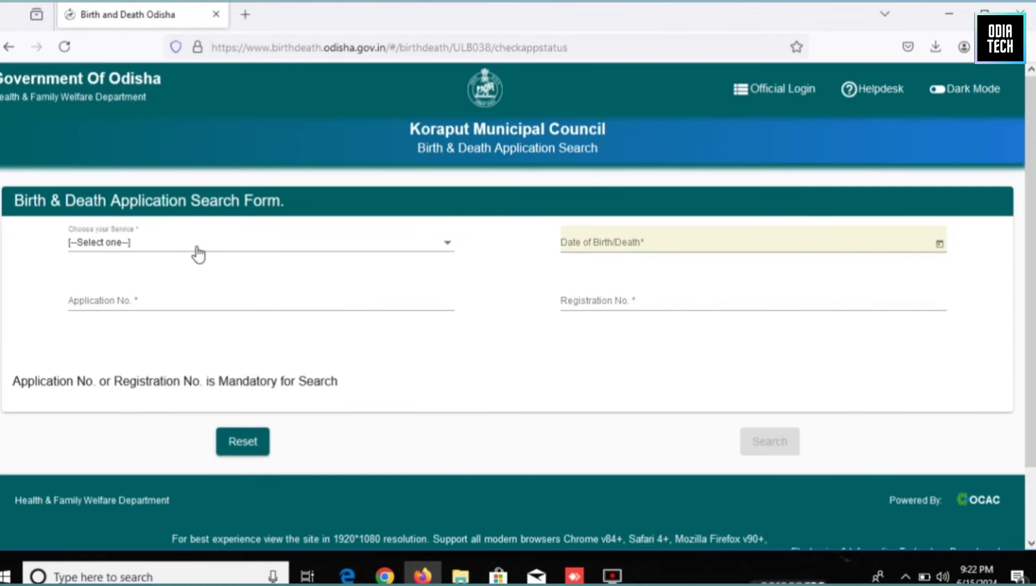
pyautogui.click(197, 254)
pyautogui.click(121, 271)
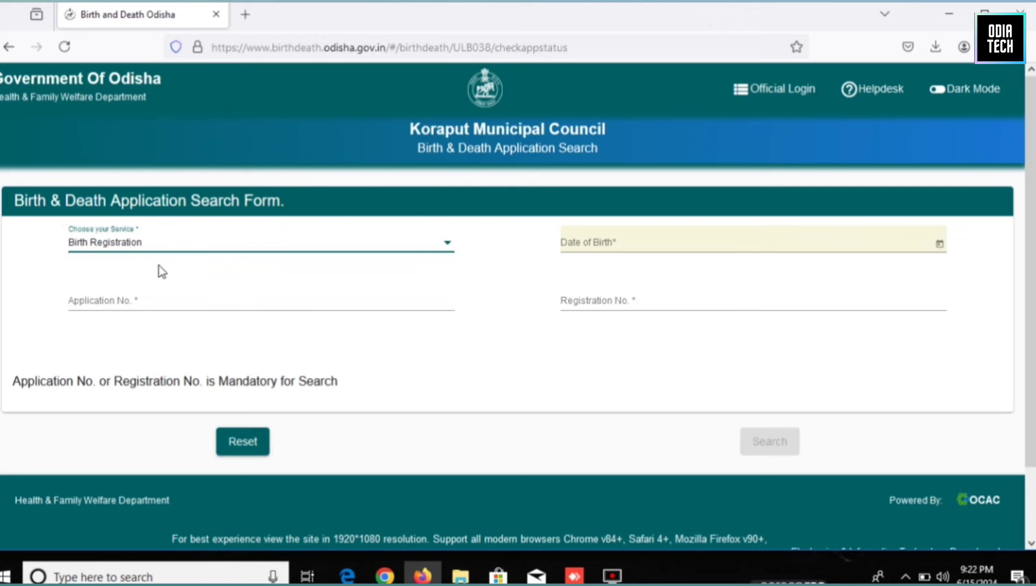
# Set the date of birth to 21/02/2024 and bring up the acknowledgement PDF in Adobe Reader.
pyautogui.click(596, 242)
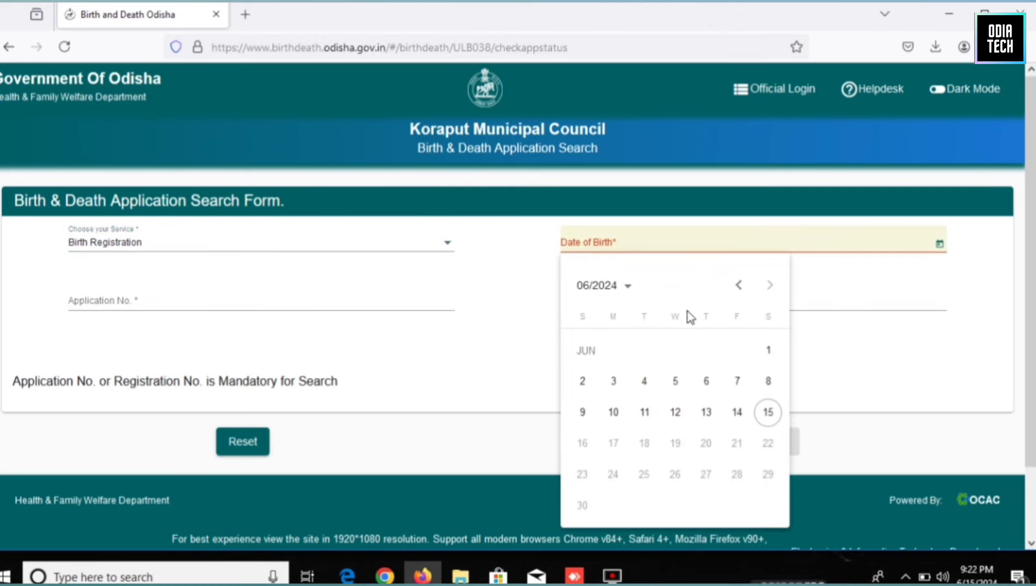
pyautogui.click(740, 287)
pyautogui.click(741, 288)
pyautogui.click(741, 288)
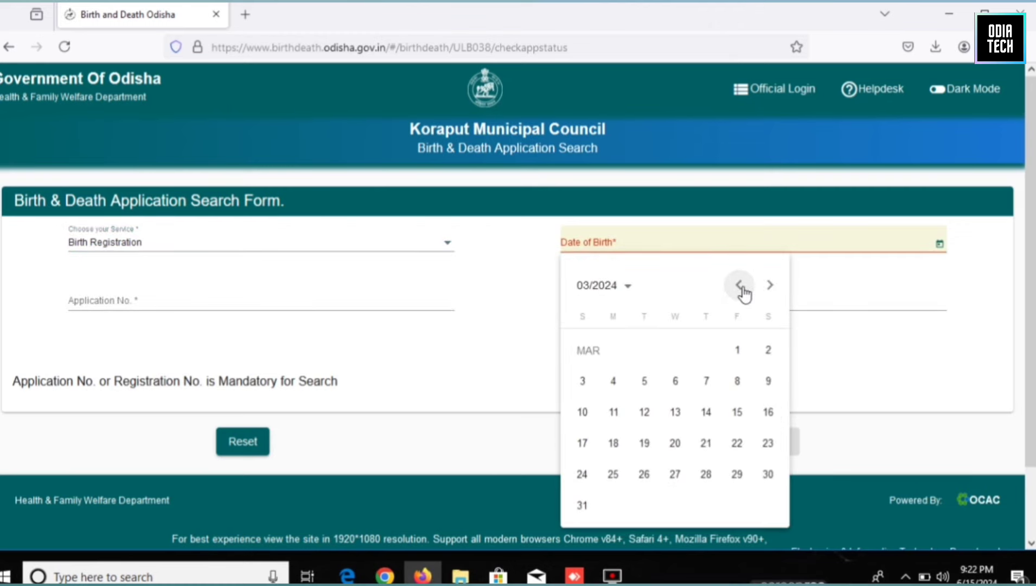
pyautogui.click(741, 288)
pyautogui.click(677, 444)
pyautogui.click(80, 301)
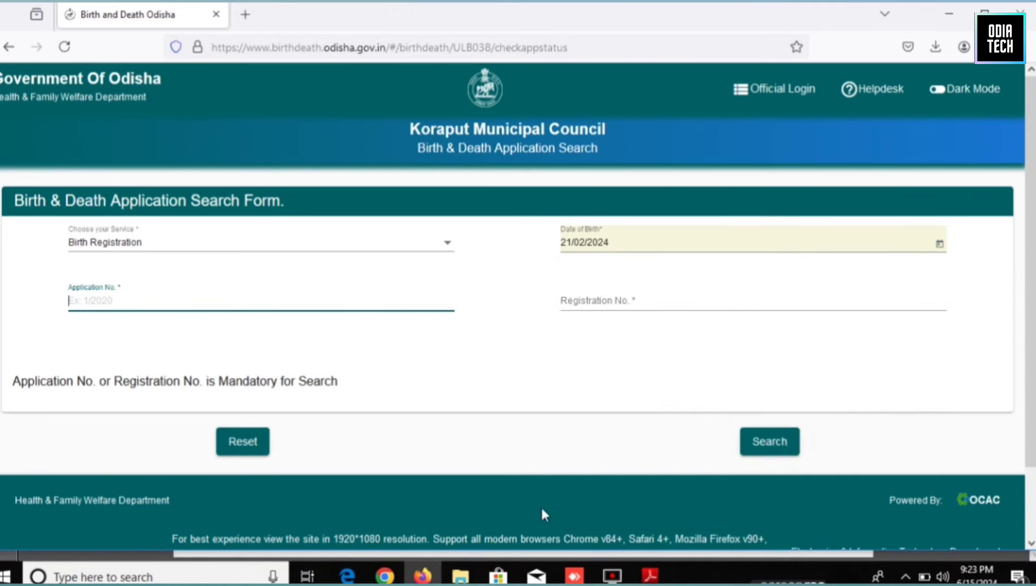
pyautogui.click(651, 575)
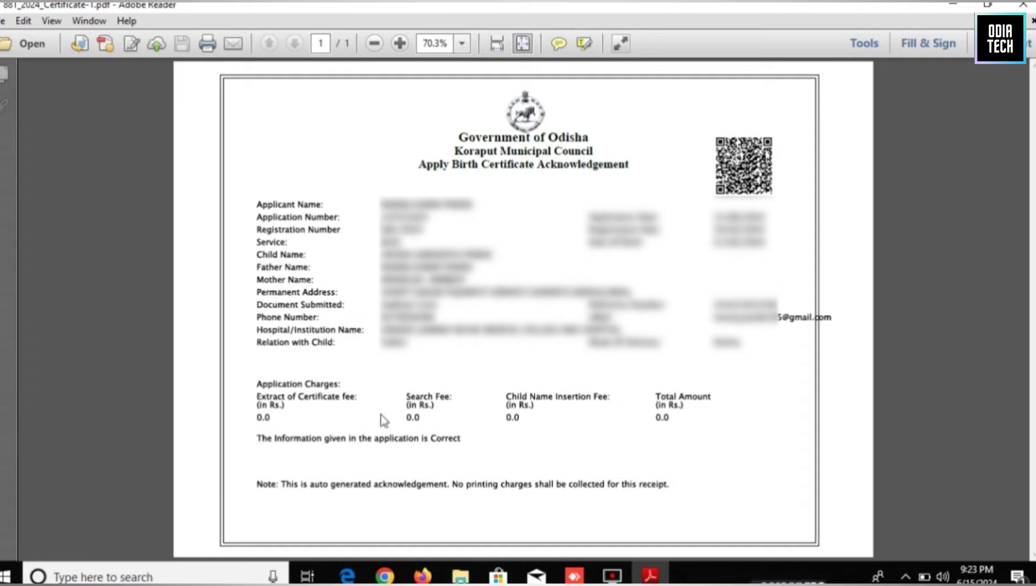
# Copy the Application No. and Registration No. from the acknowledgement into the status search form.
pyautogui.click(423, 576)
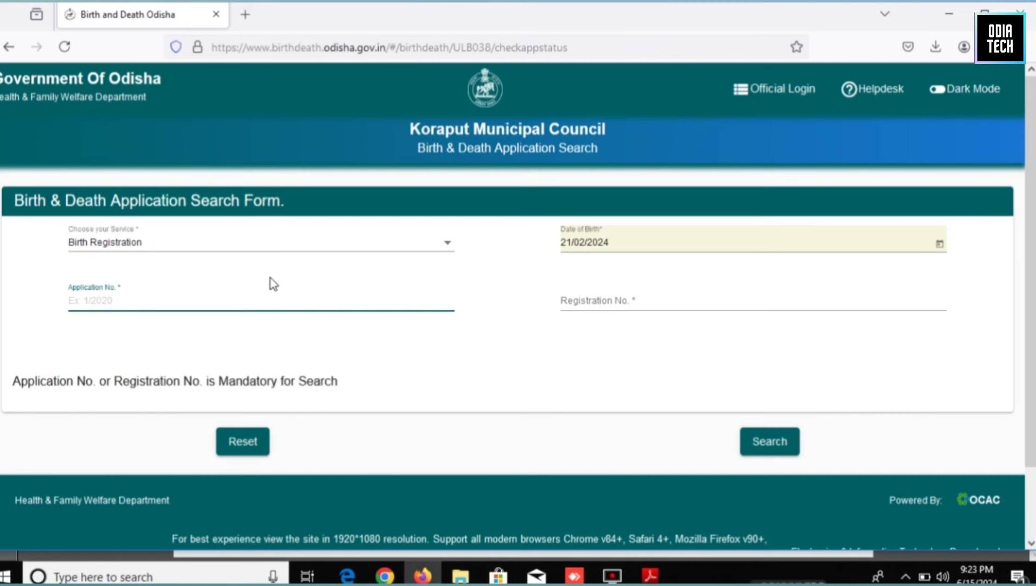
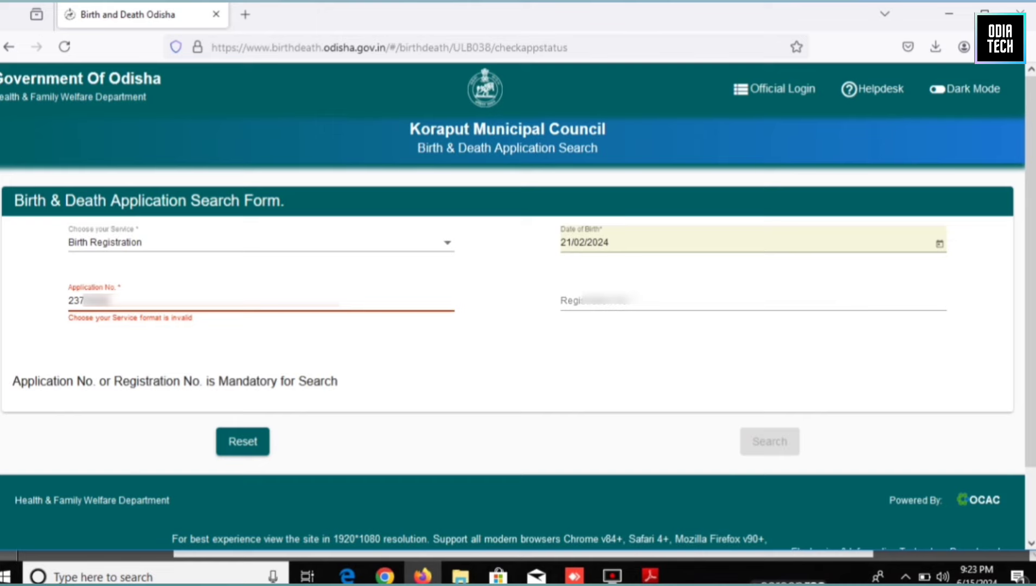
pyautogui.click(579, 302)
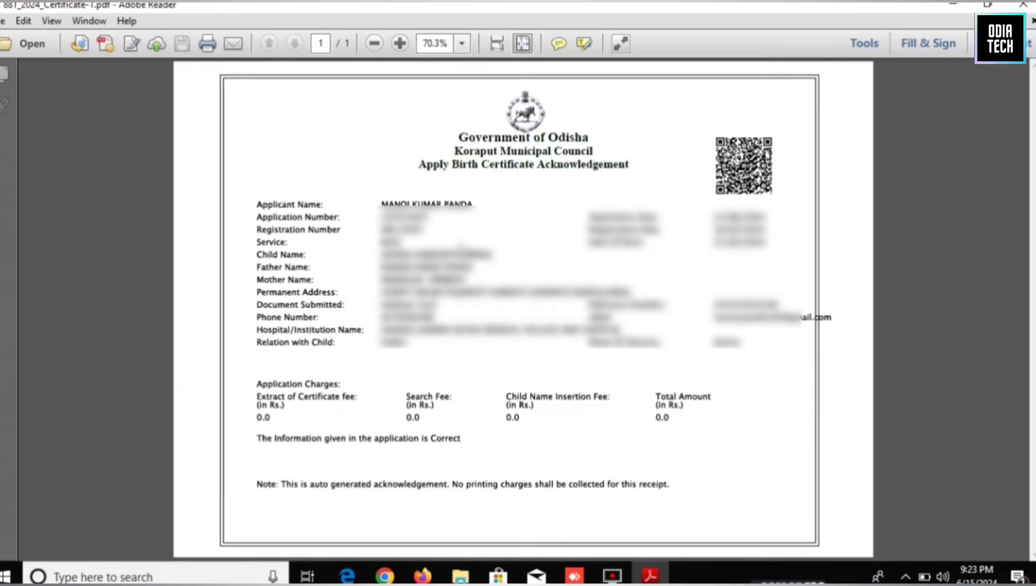
pyautogui.click(432, 578)
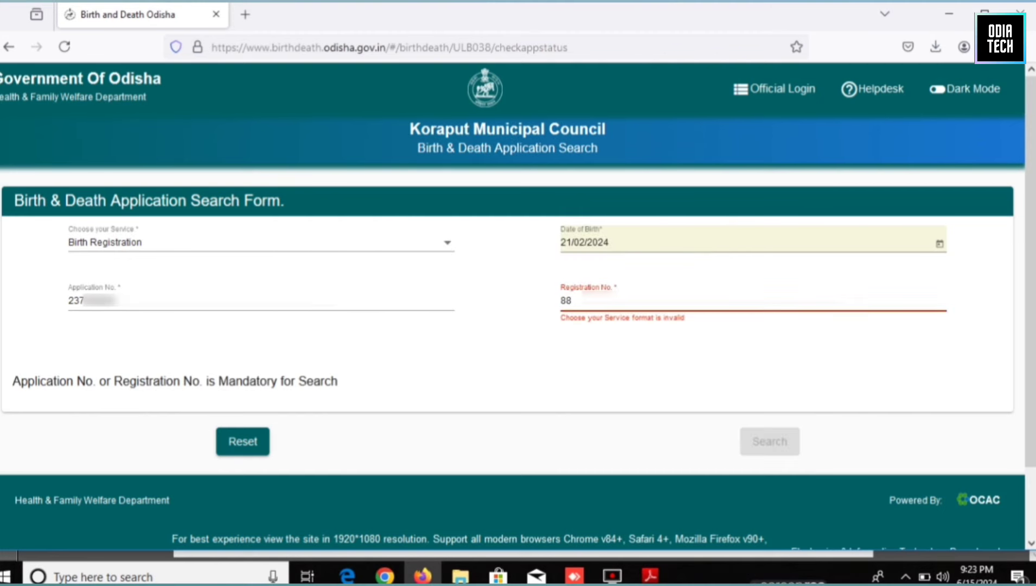
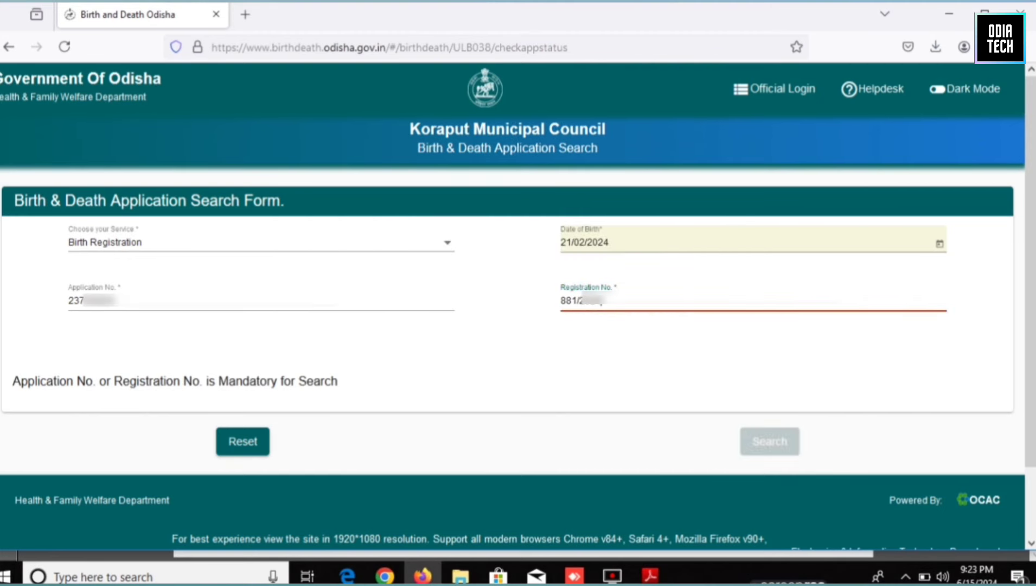
# Search for the application and confirm its status reads Online Applications Pending.
pyautogui.click(788, 443)
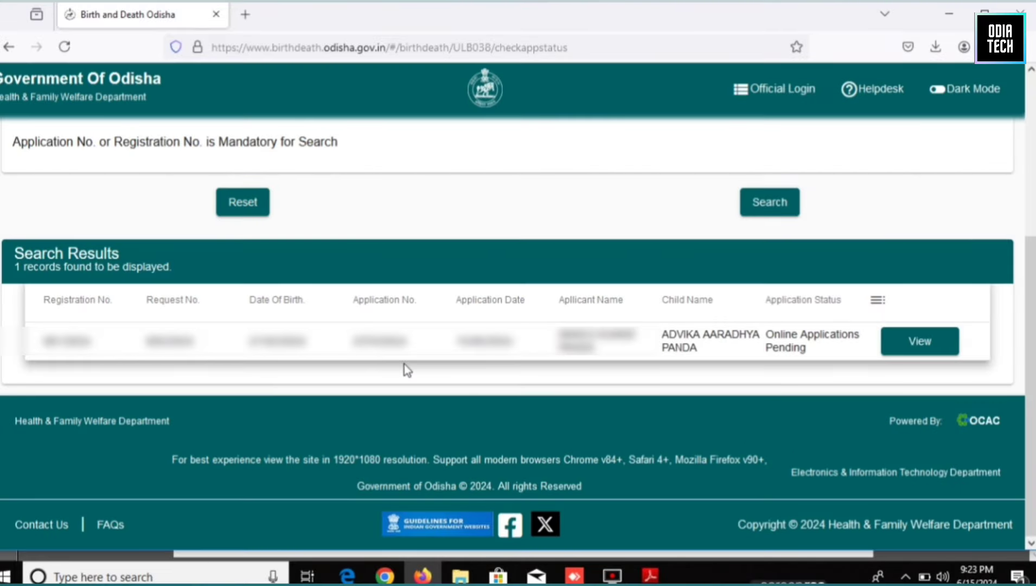
pyautogui.click(45, 298)
pyautogui.moveTo(924, 289); pyautogui.dragTo(858, 346)
pyautogui.click(835, 370)
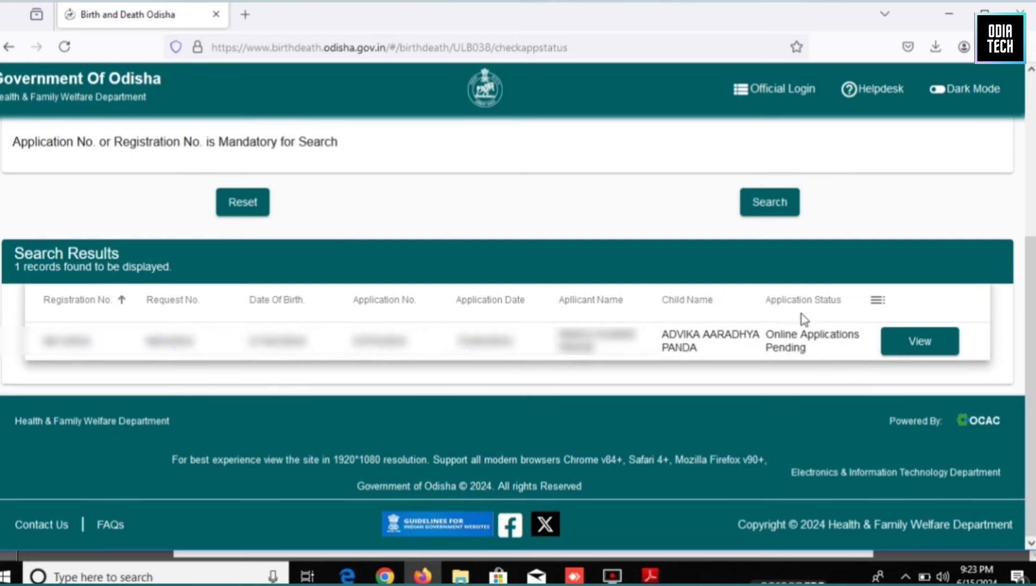